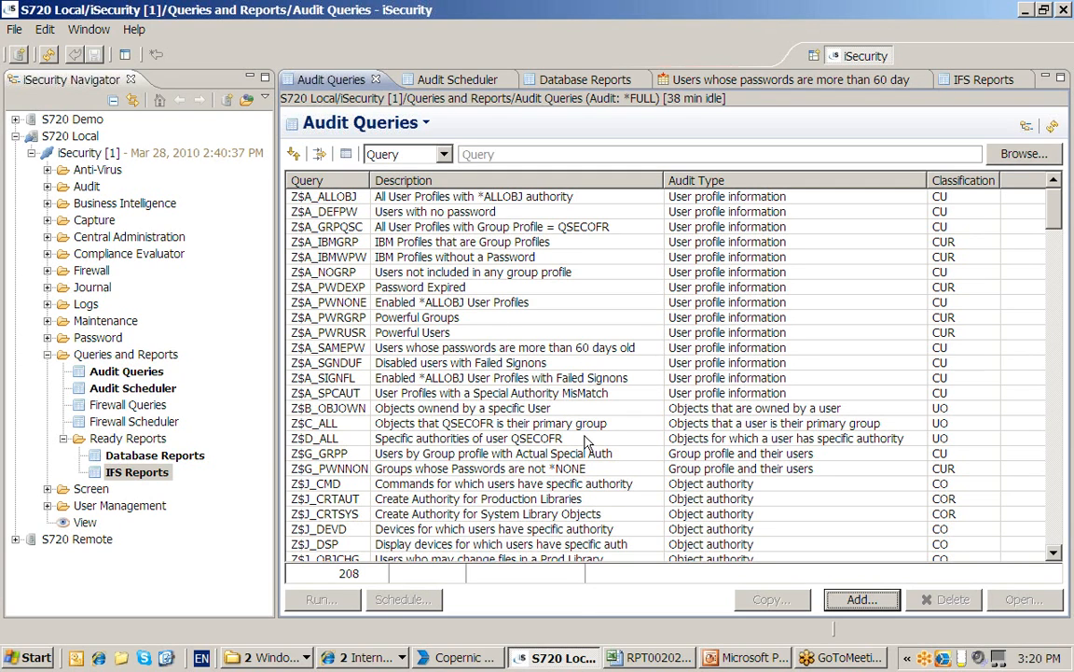
Scroll the Audit Queries list, return to the top, and select Z$A_IBMWPW (IBM Profiles without a Password)
click(1059, 527)
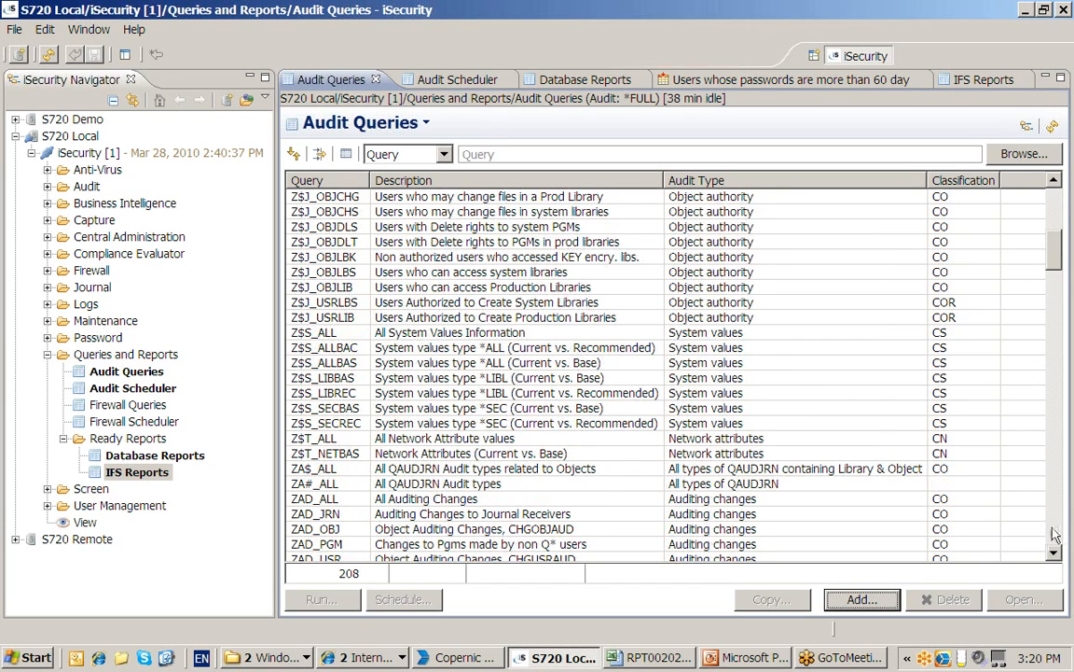
scroll(946, 476, down, 8)
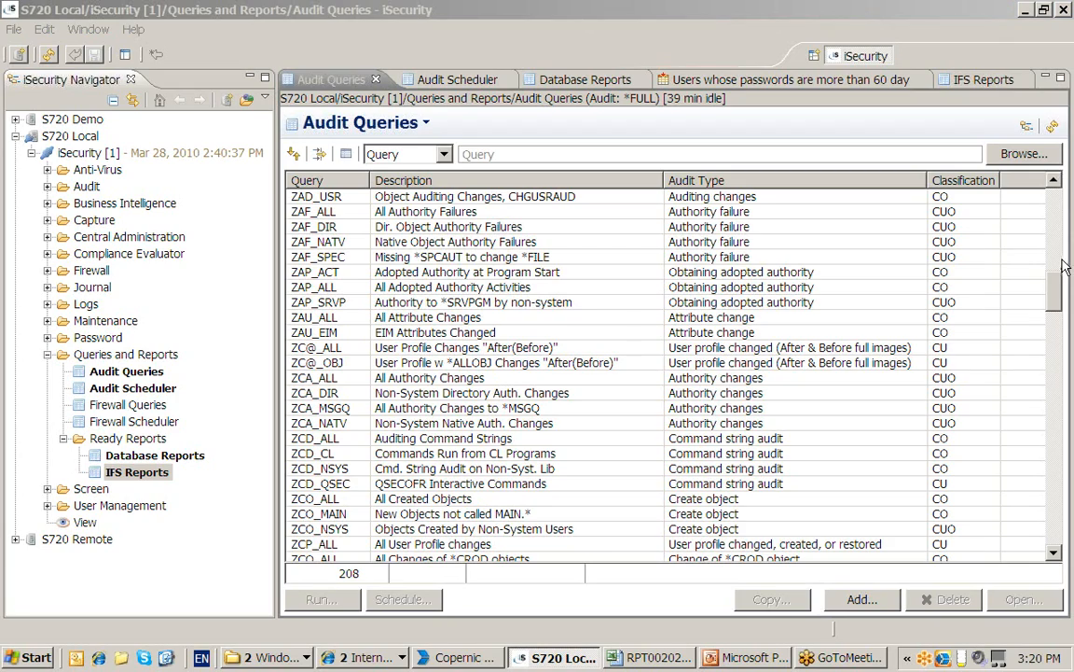
click(1054, 202)
click(1054, 202)
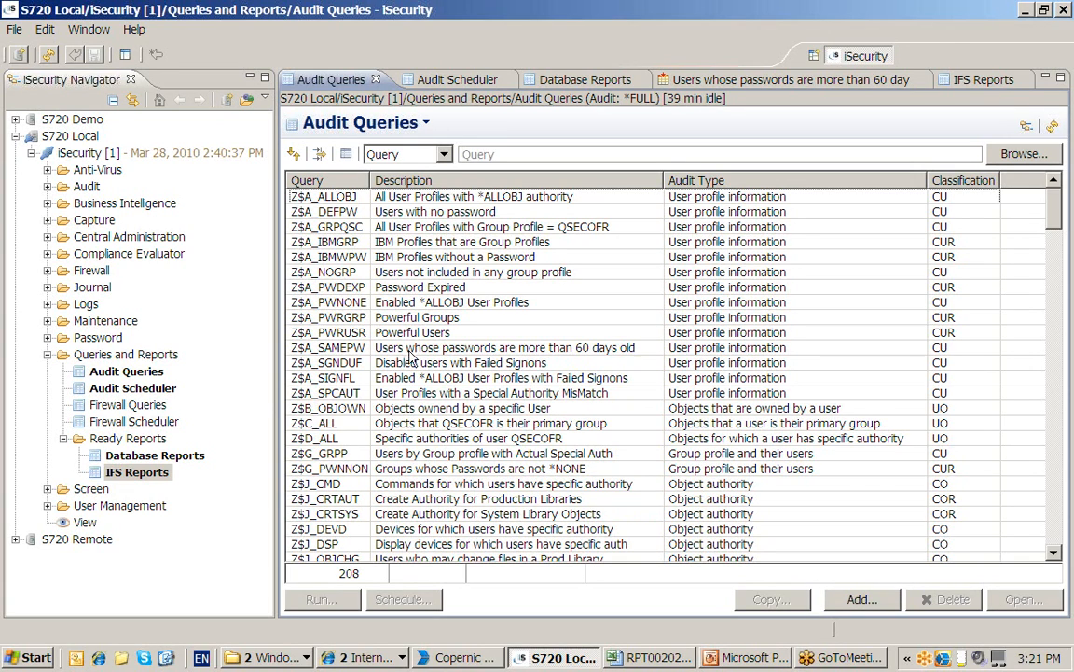
click(402, 258)
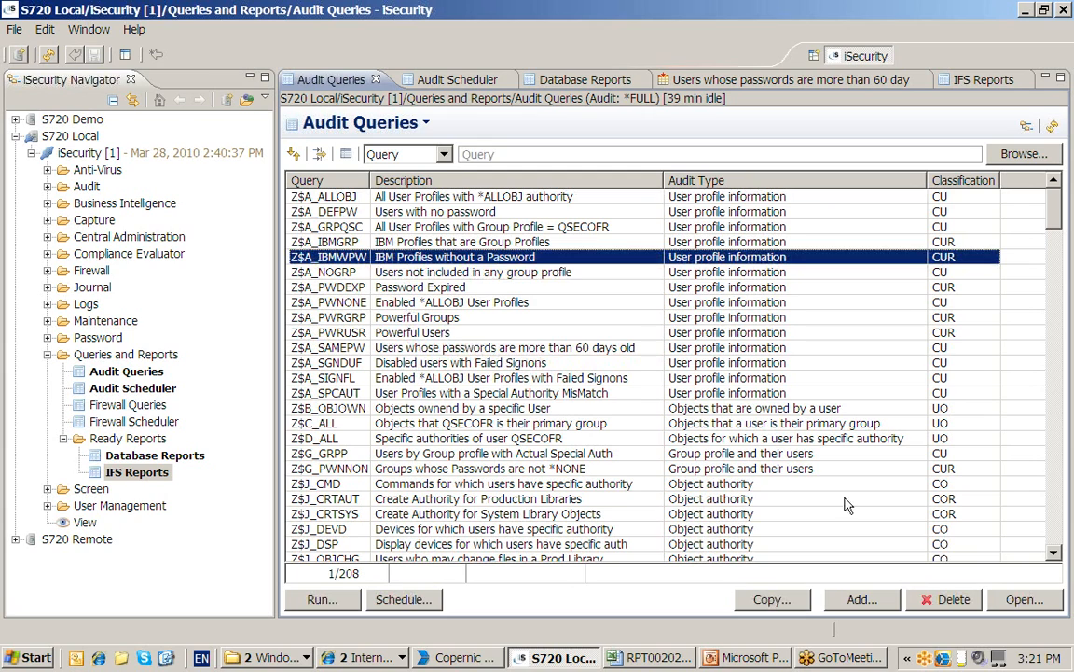
Open Z$A_IBMWPW for editing and restrict it to the WORKHOURS time group
click(1008, 601)
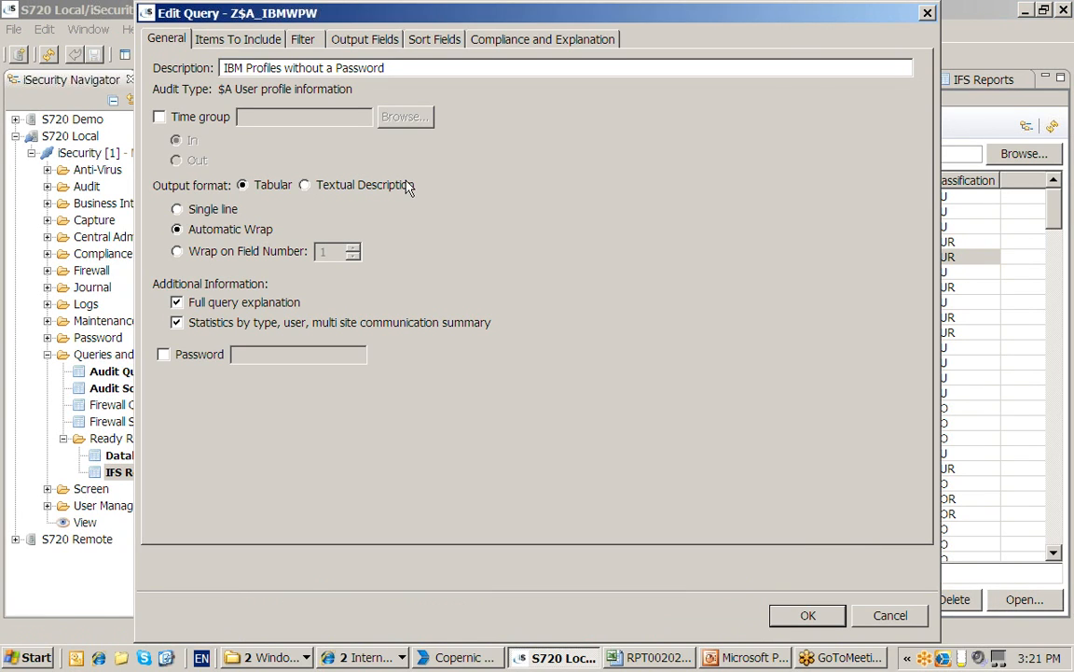
click(156, 114)
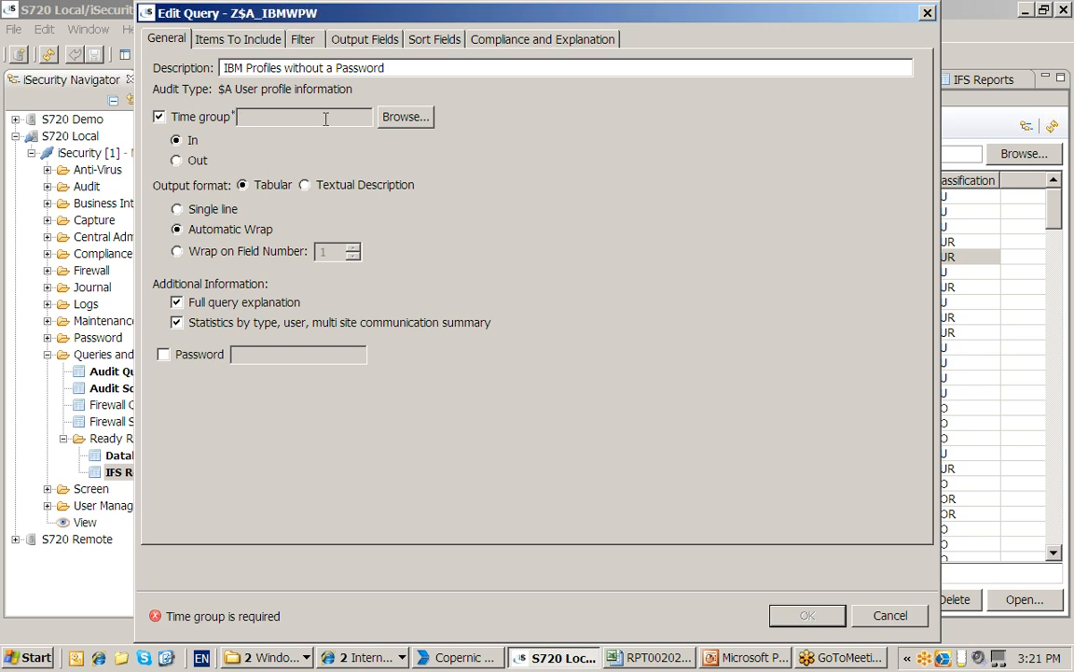
click(399, 119)
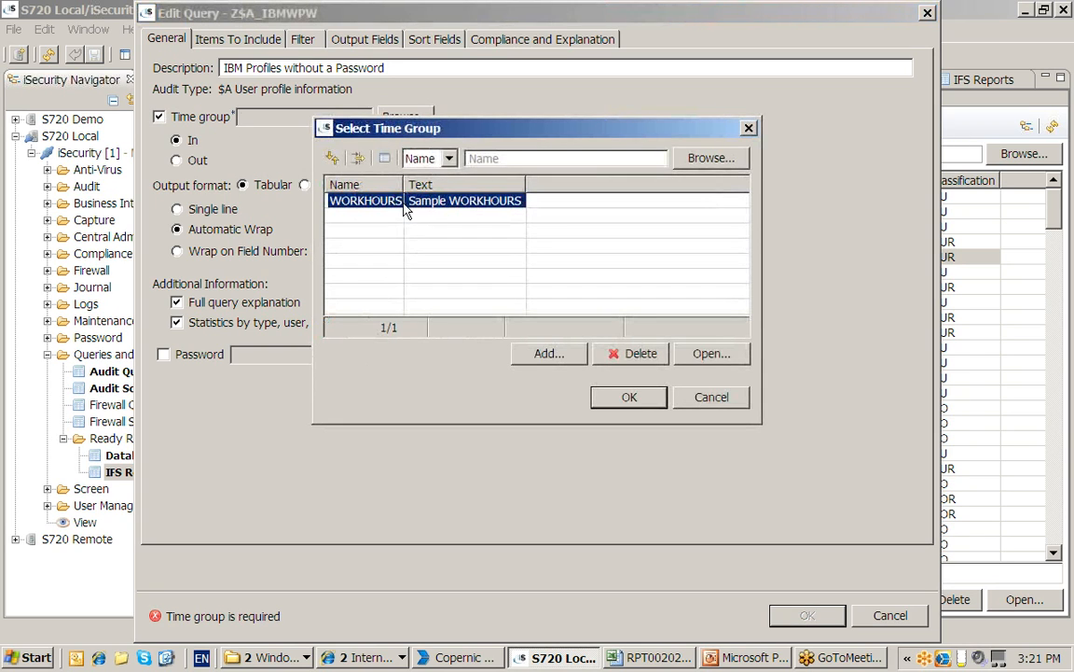
click(630, 398)
Review the Password of *NONE filter condition and begin adding a new condition
click(234, 39)
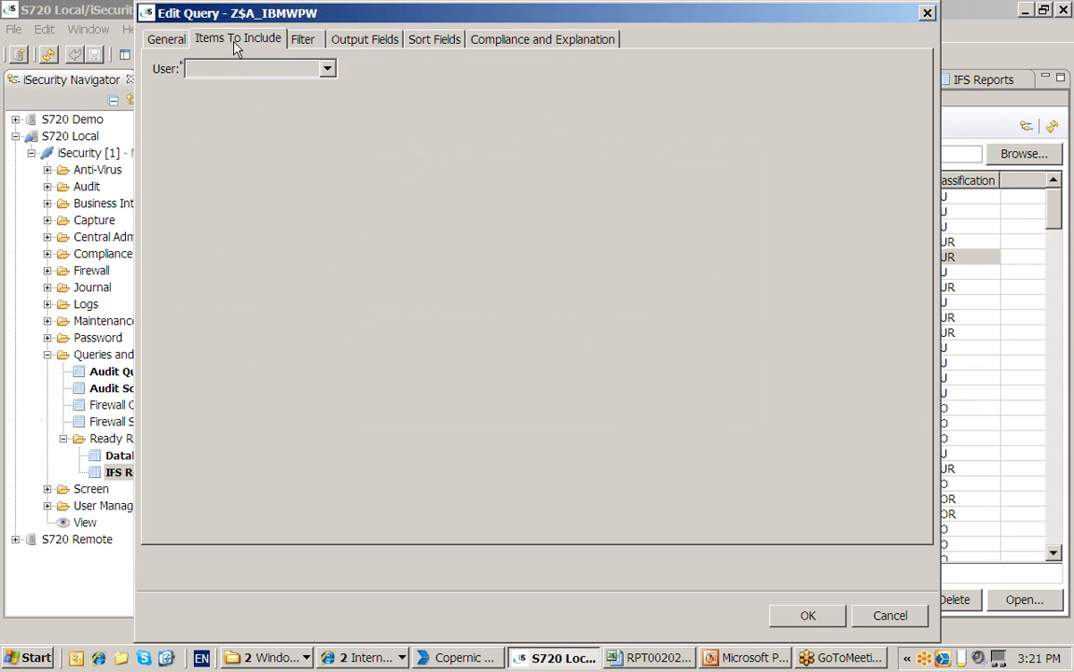
click(301, 42)
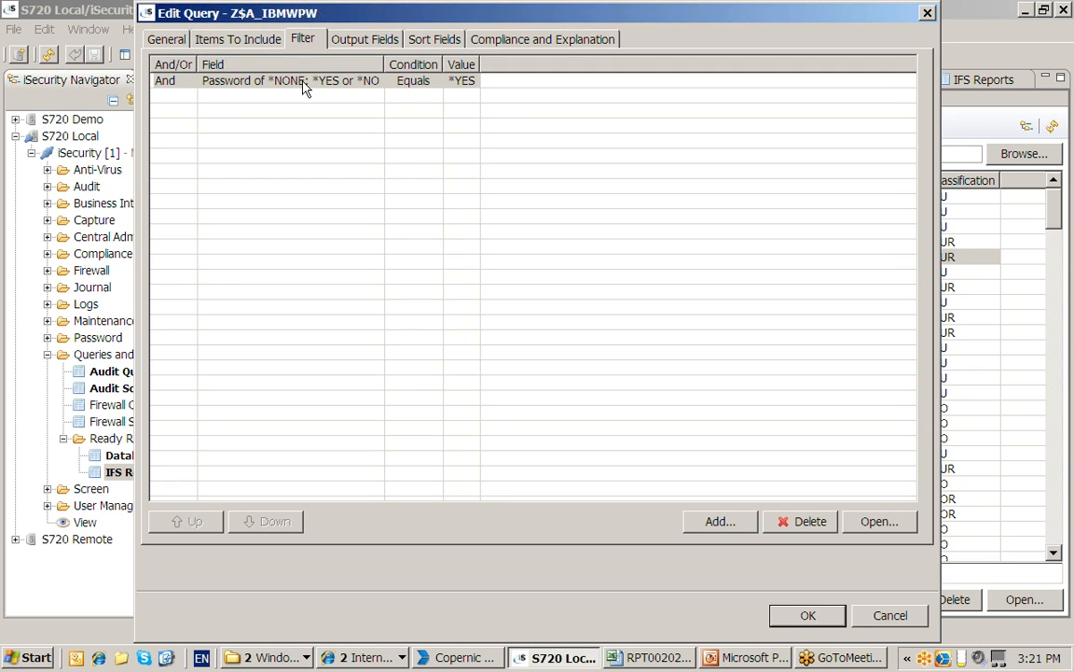
click(303, 84)
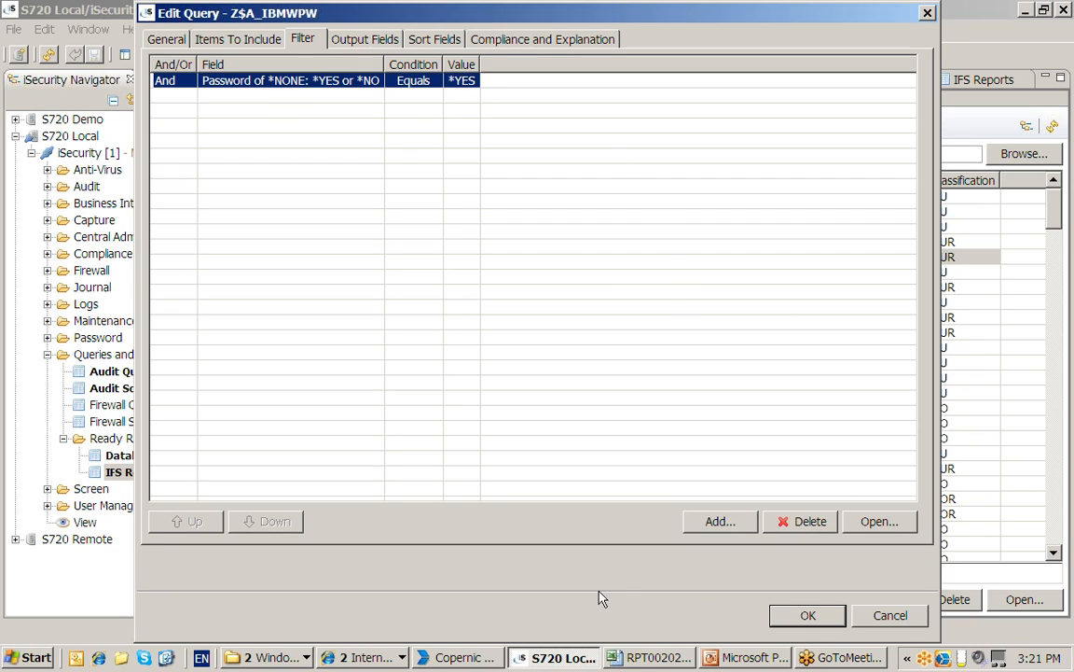
click(721, 522)
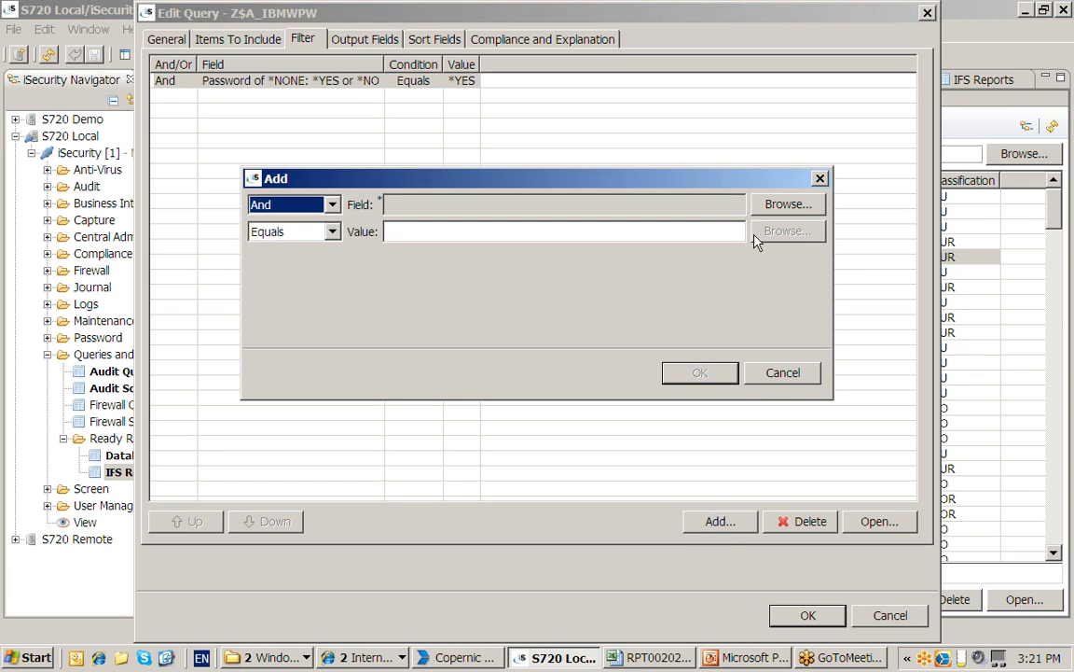
Set the new condition's field to User class
click(789, 204)
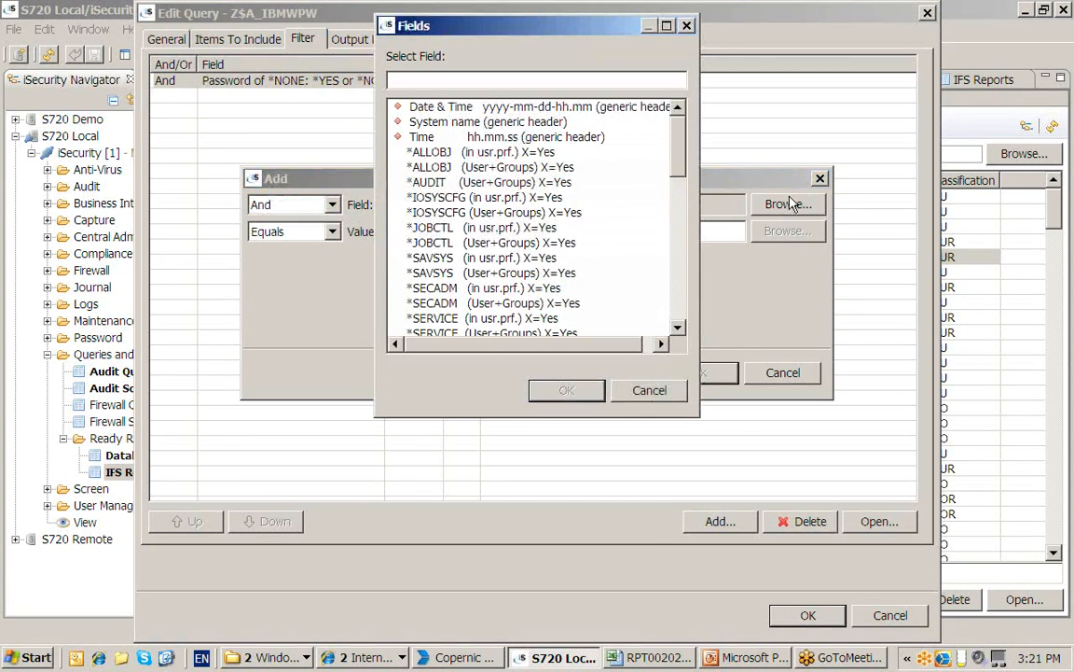
drag(679, 258, 672, 140)
drag(679, 139, 655, 315)
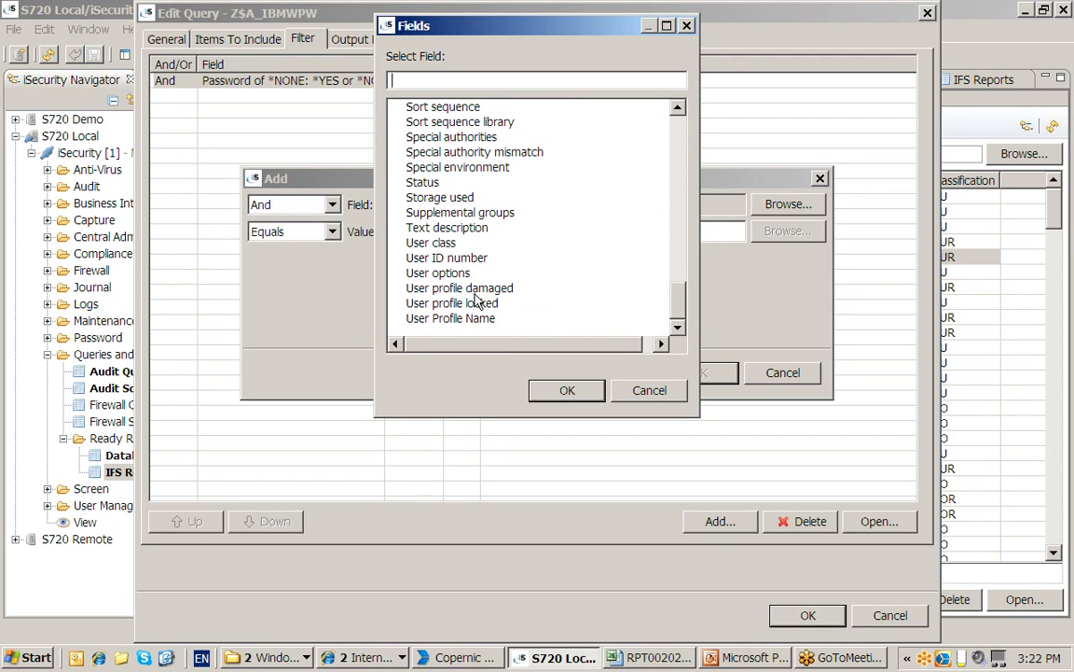
click(431, 242)
click(566, 390)
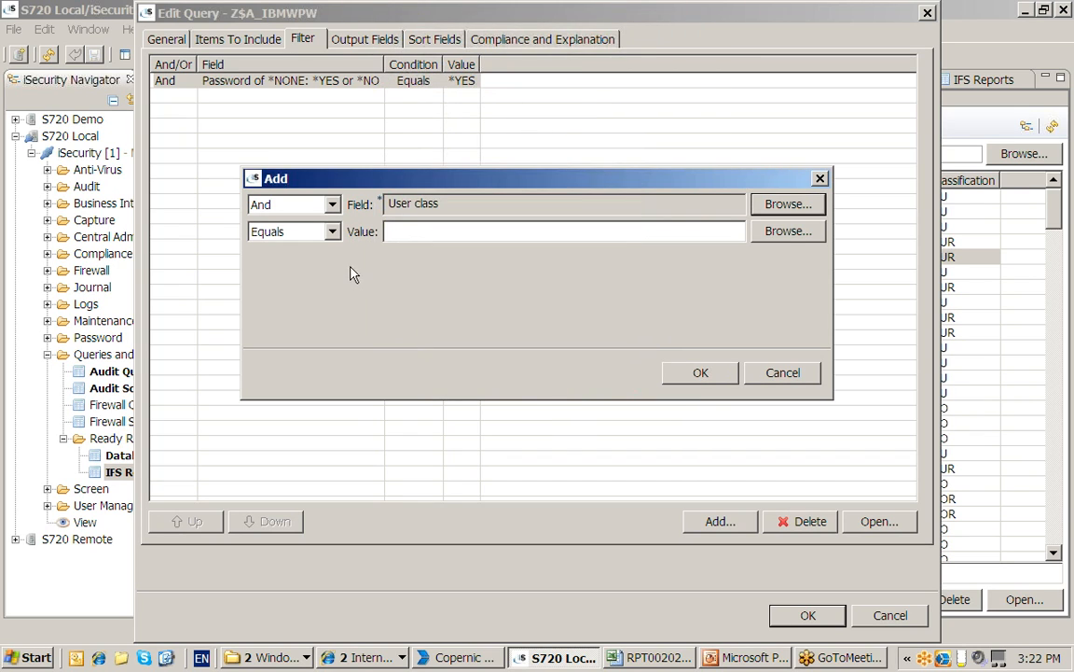
Make the condition Item with value *USRGRP/%DEMO and add it to the filter
click(332, 233)
click(334, 307)
click(334, 306)
click(334, 307)
click(334, 307)
click(334, 307)
click(333, 308)
click(334, 308)
click(334, 308)
click(333, 308)
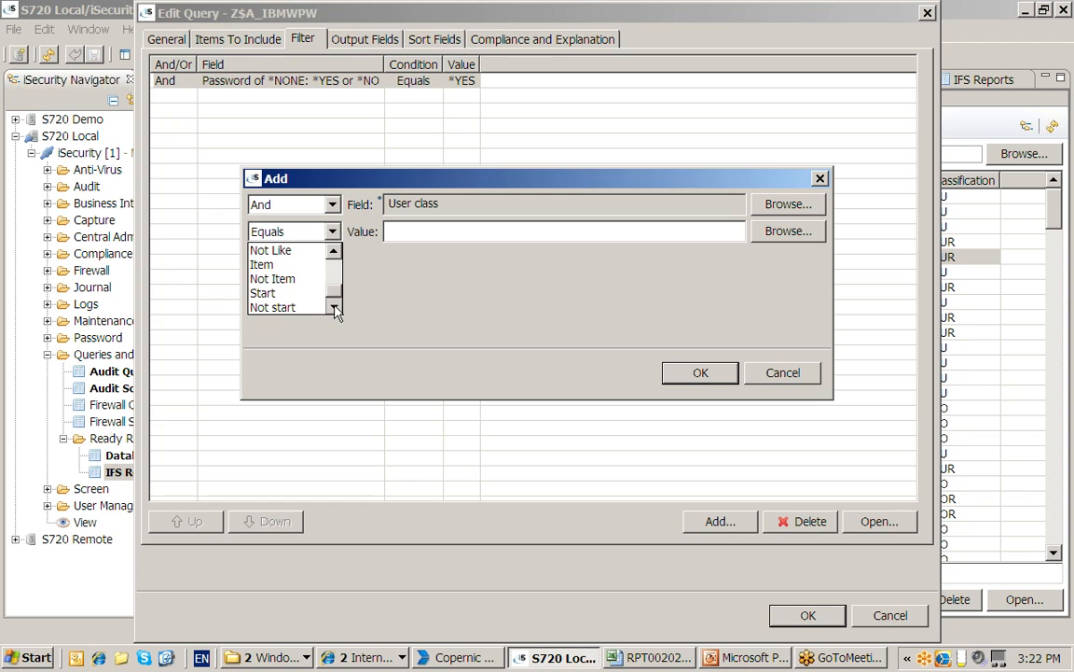
click(284, 266)
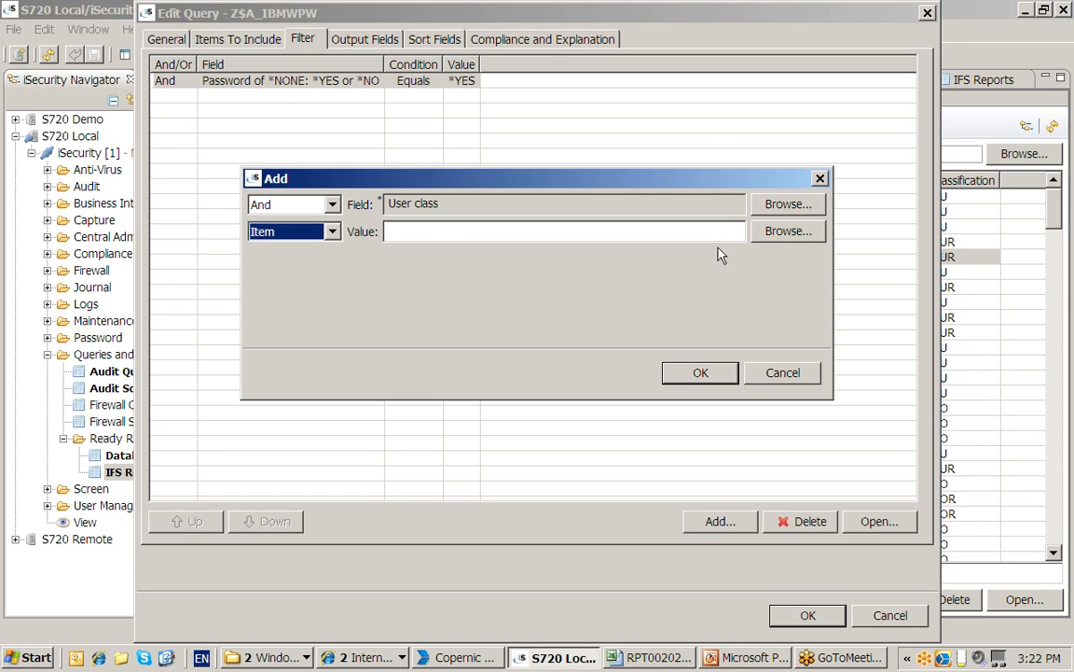
click(785, 235)
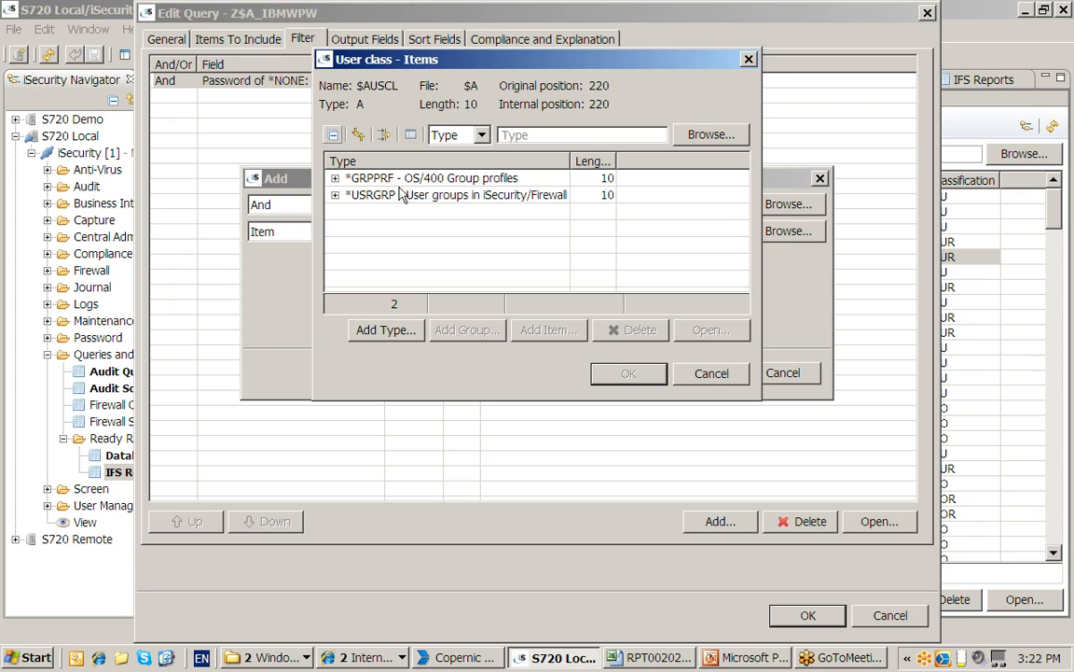
click(335, 195)
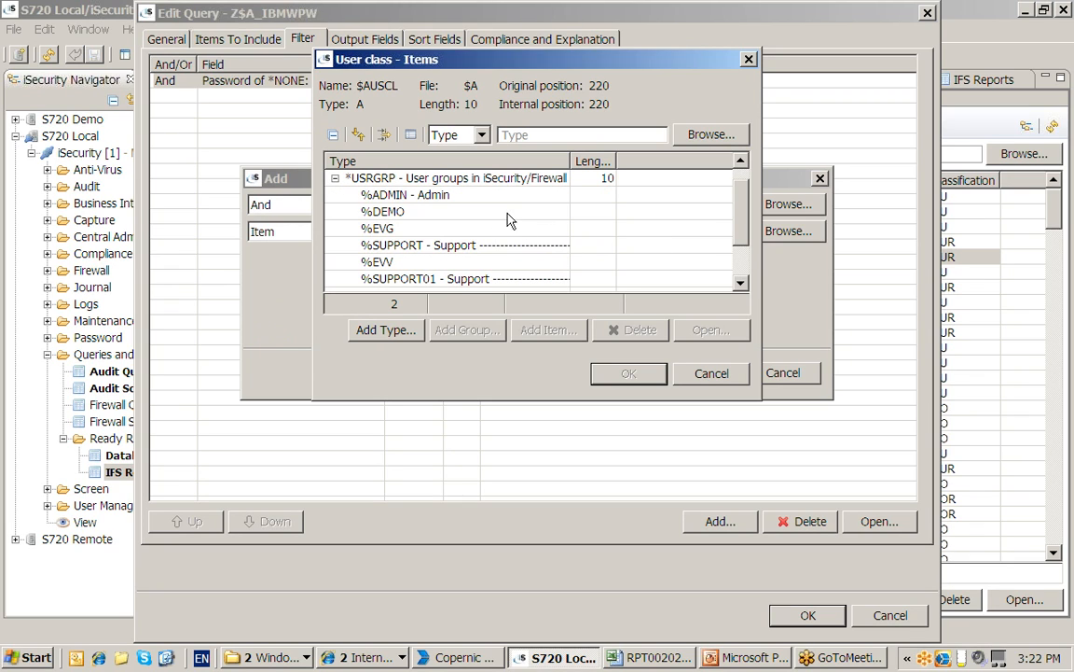
click(501, 214)
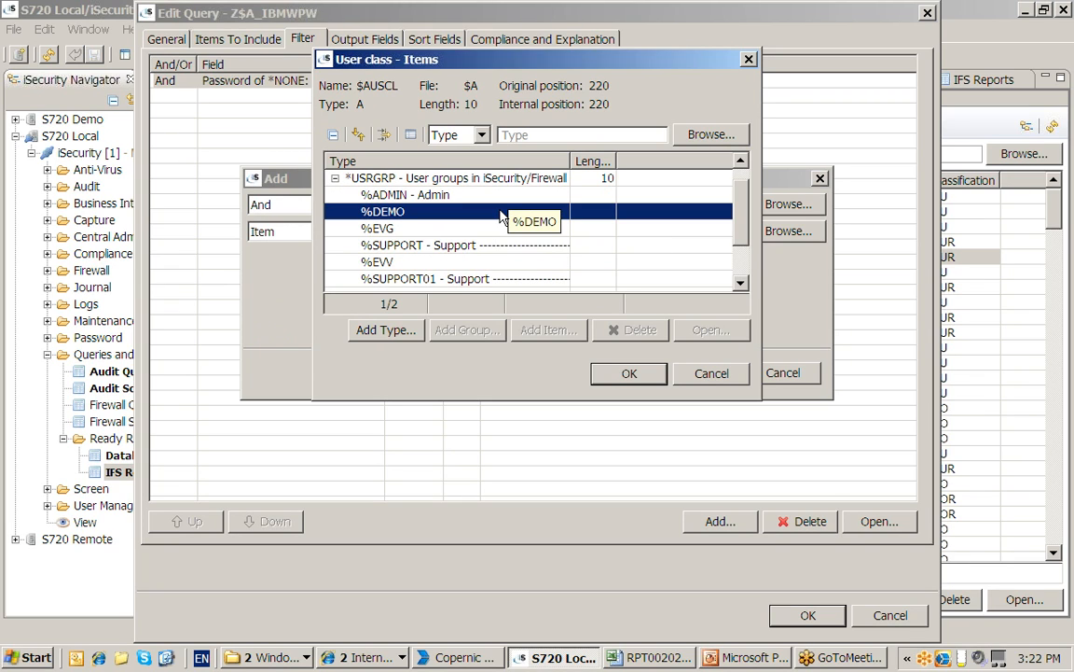
click(629, 376)
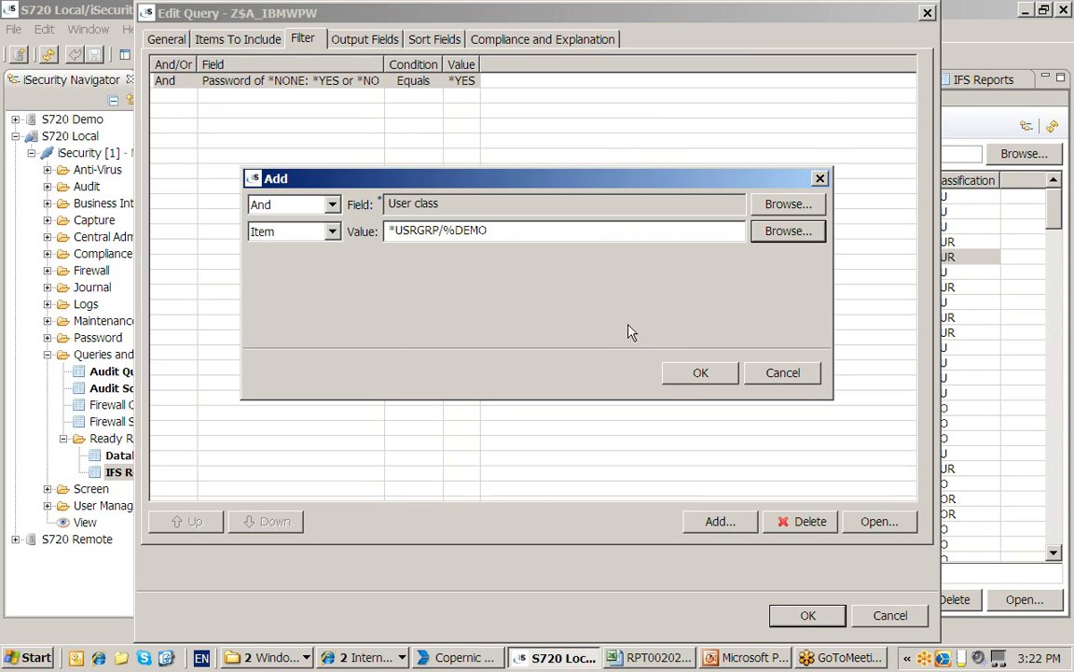
click(701, 375)
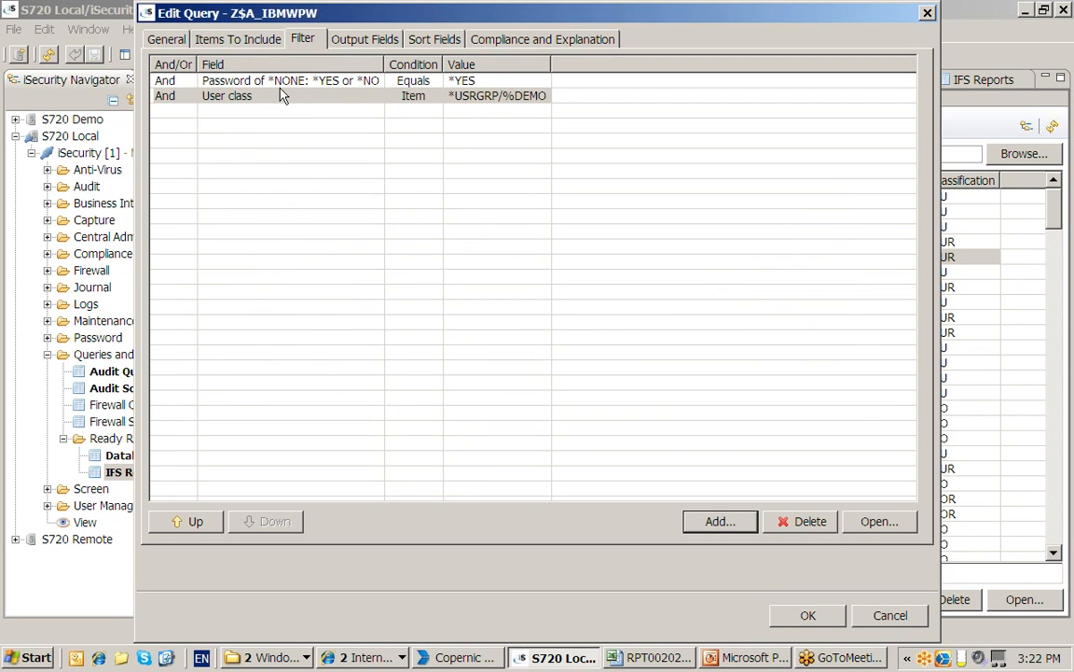
Add Character Identifier Control to the output fields and move it above Password expiration interval
click(368, 40)
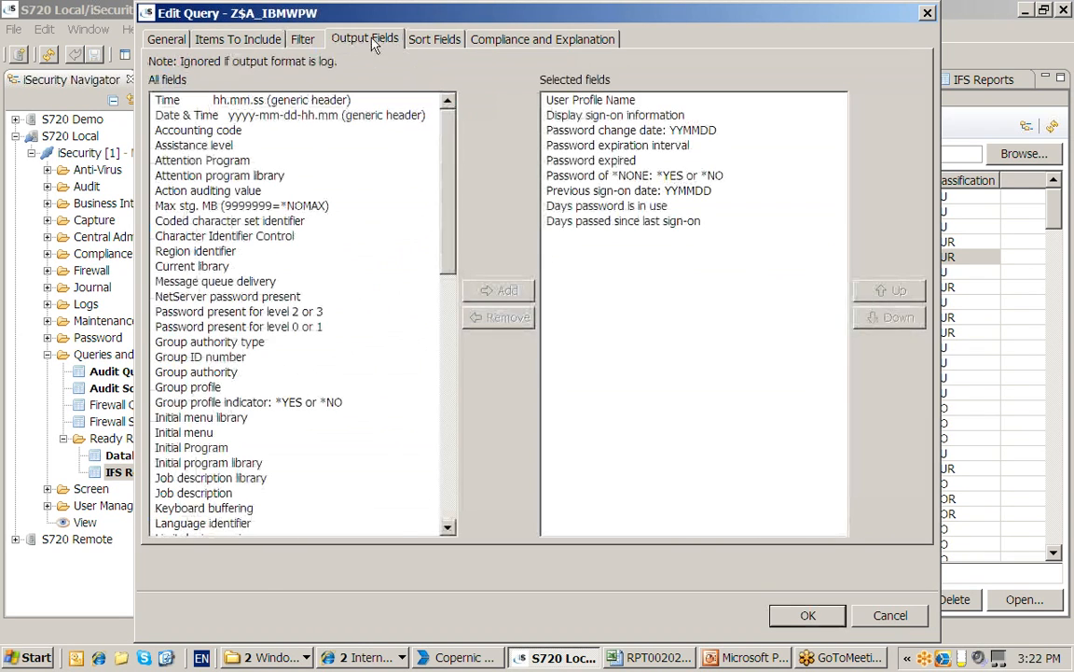
click(232, 240)
click(474, 290)
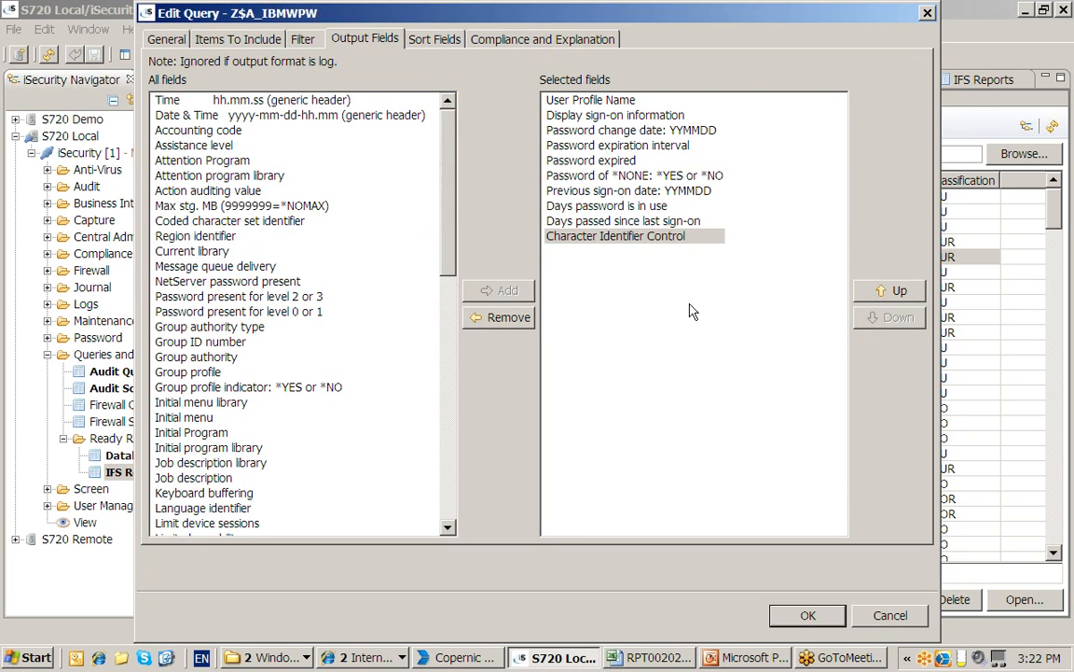
click(643, 239)
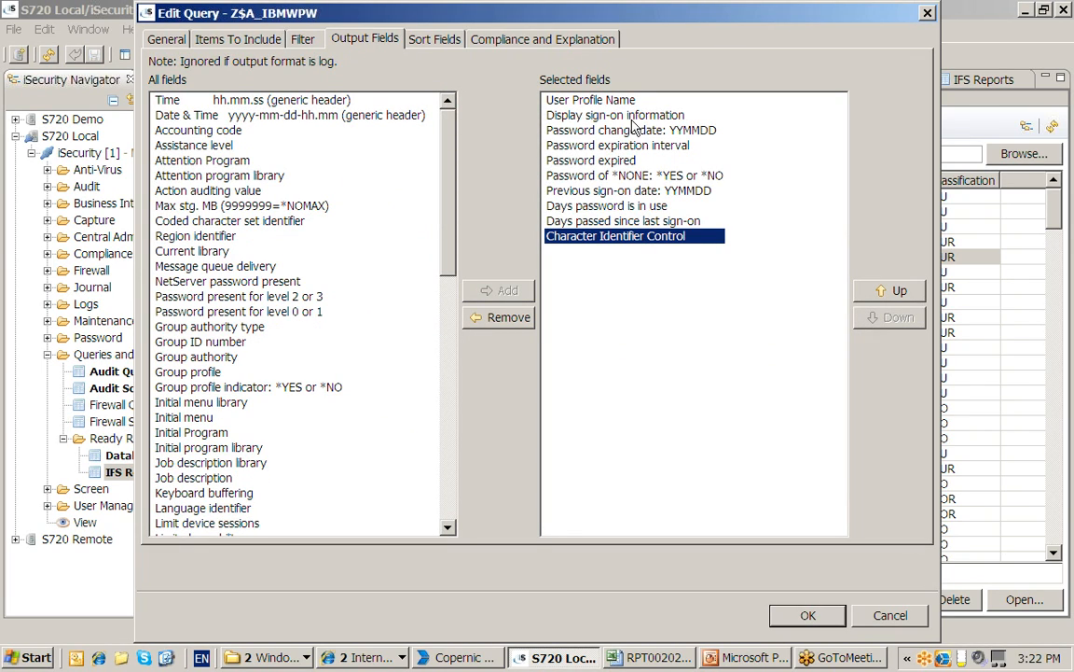
click(896, 292)
click(896, 292)
click(896, 292)
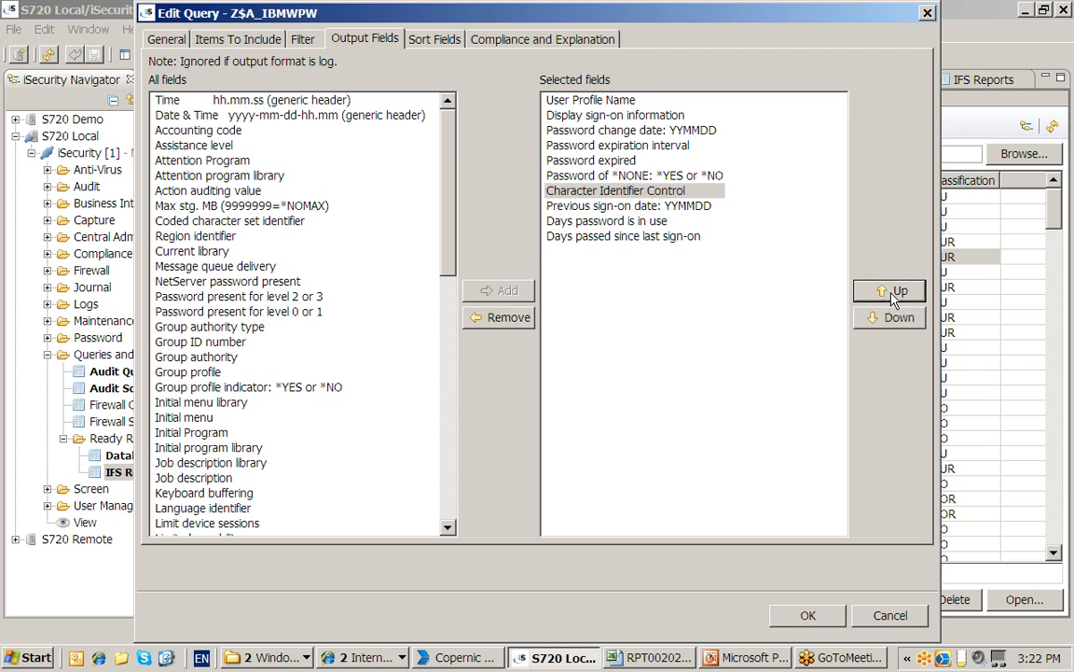
click(893, 292)
click(894, 292)
click(893, 294)
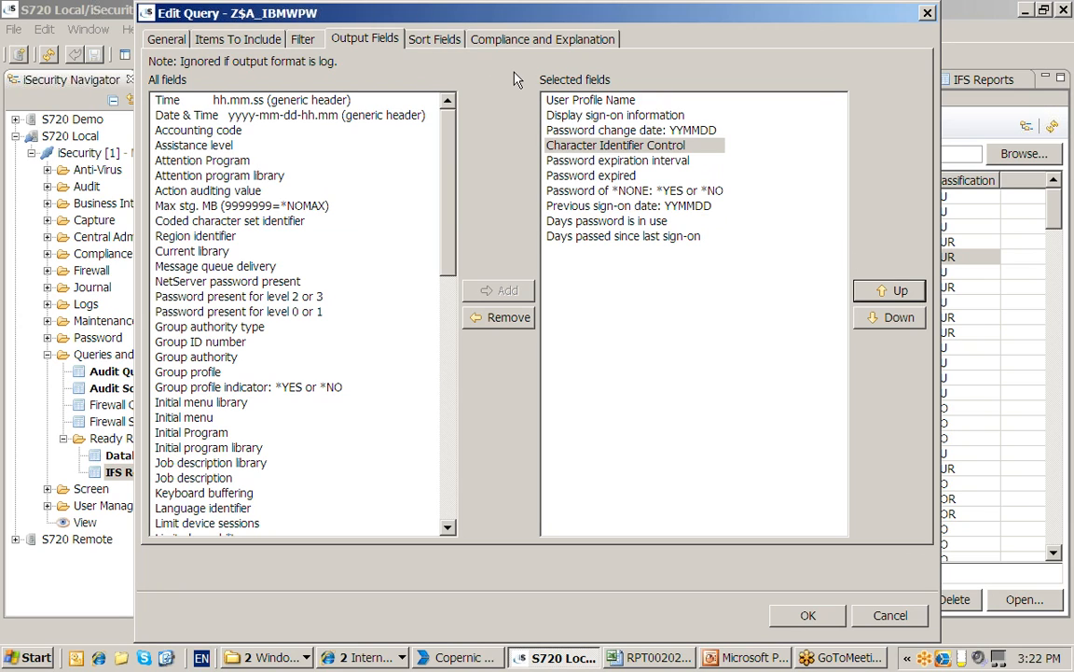
Check User Profile Name in the sort fields, then cancel without saving
click(441, 42)
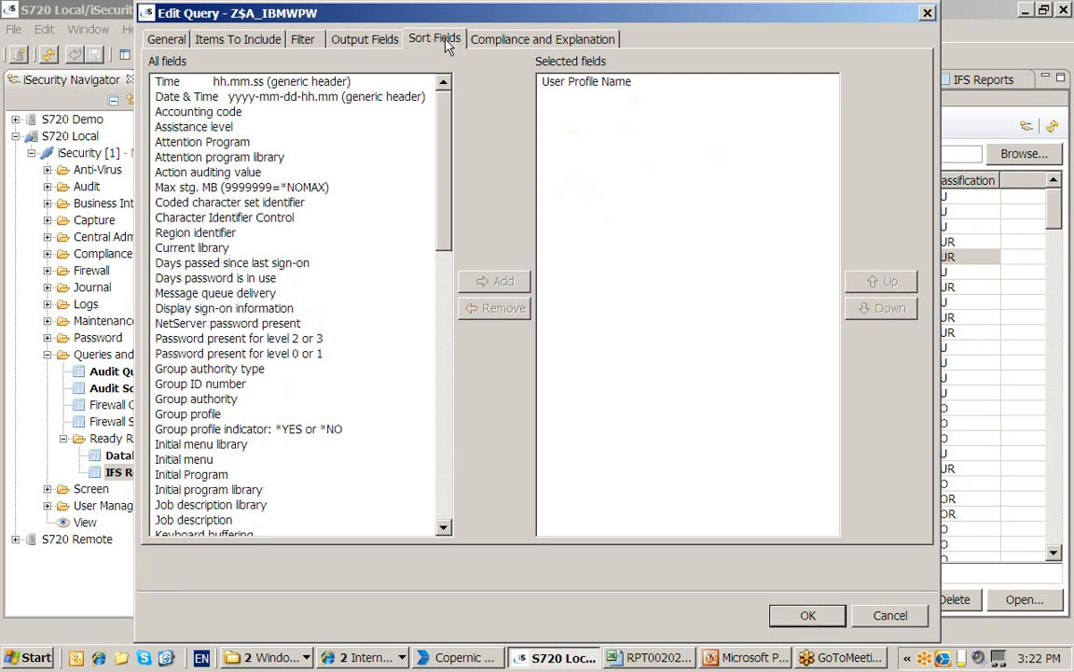
click(565, 84)
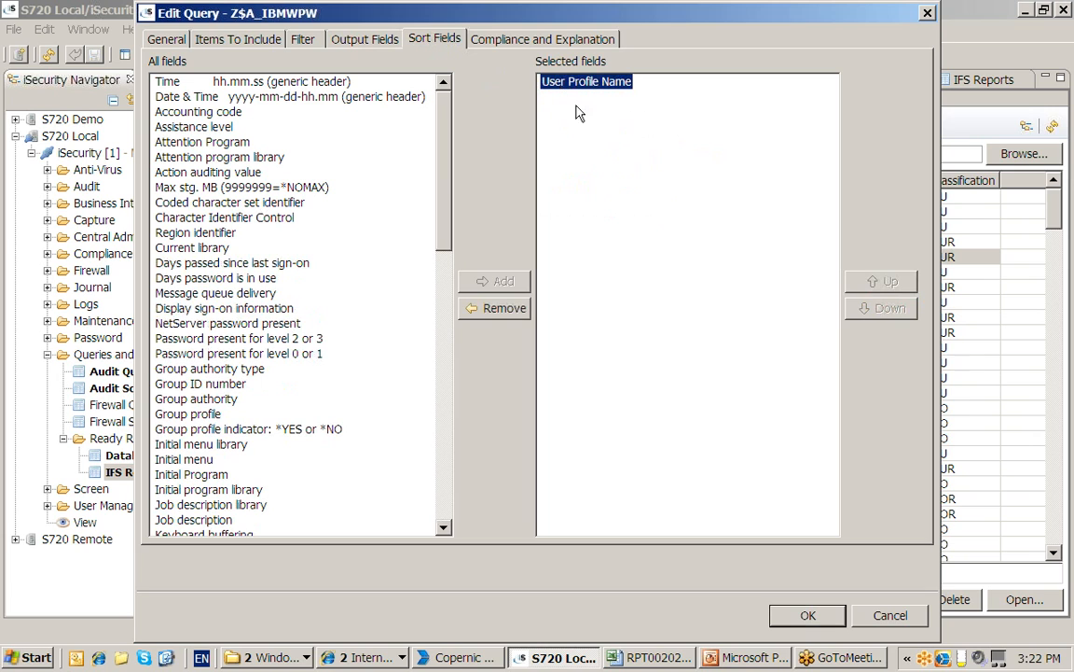
click(891, 615)
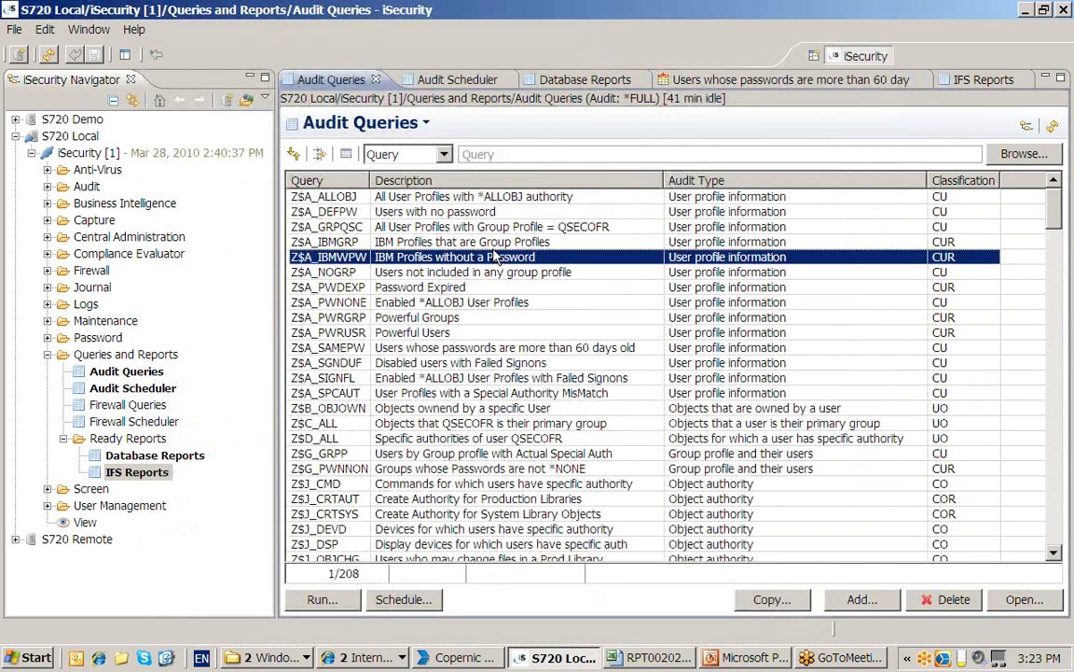
click(322, 599)
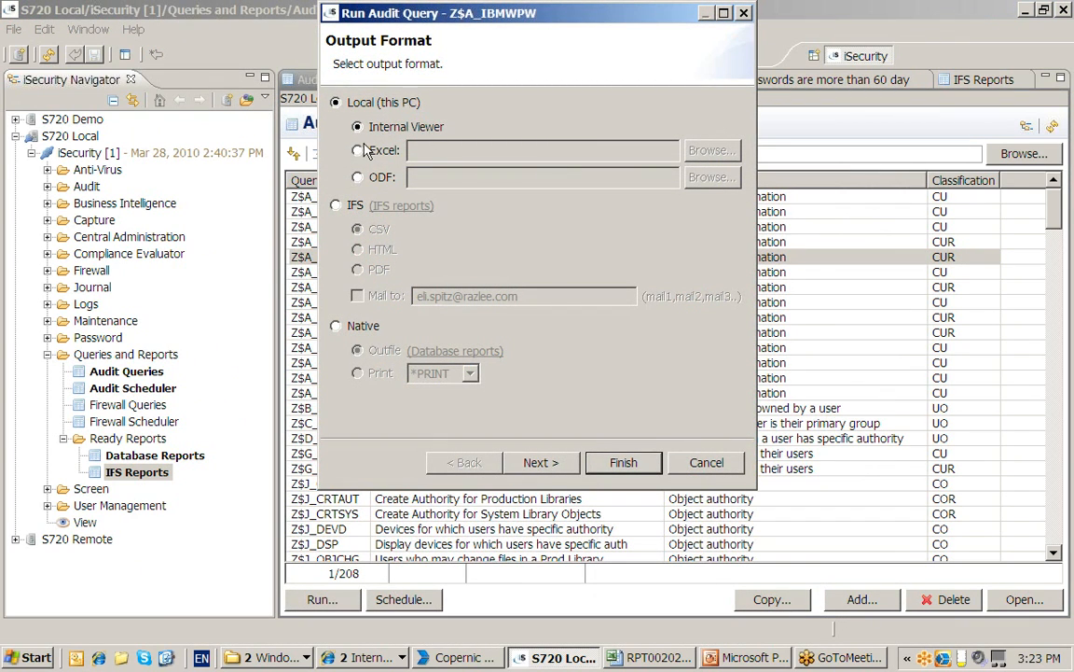
click(357, 151)
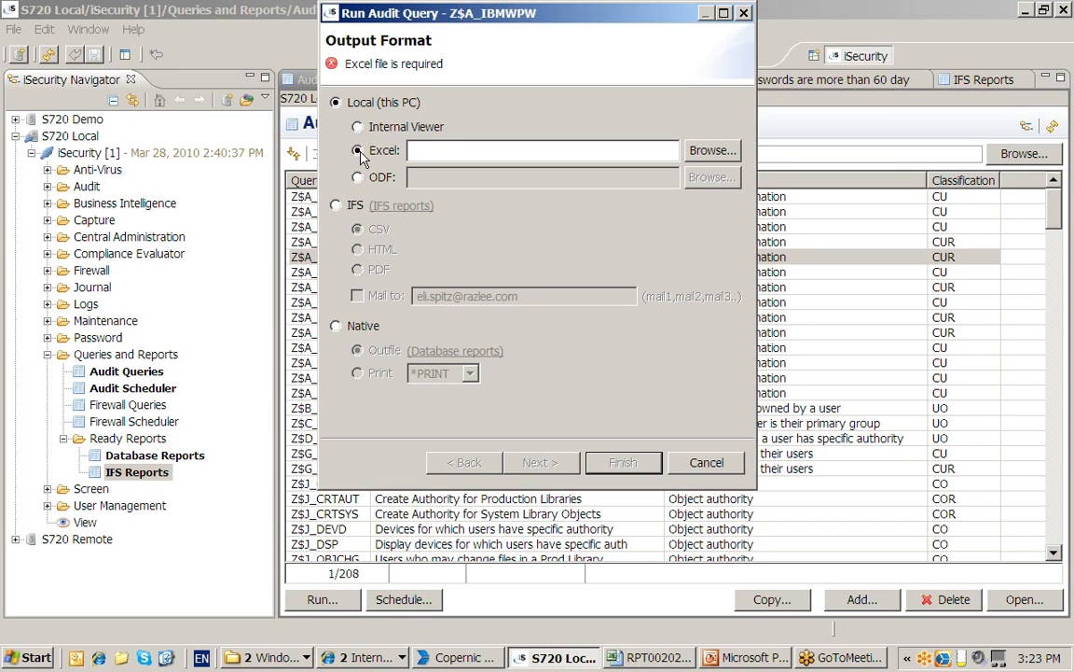
click(358, 126)
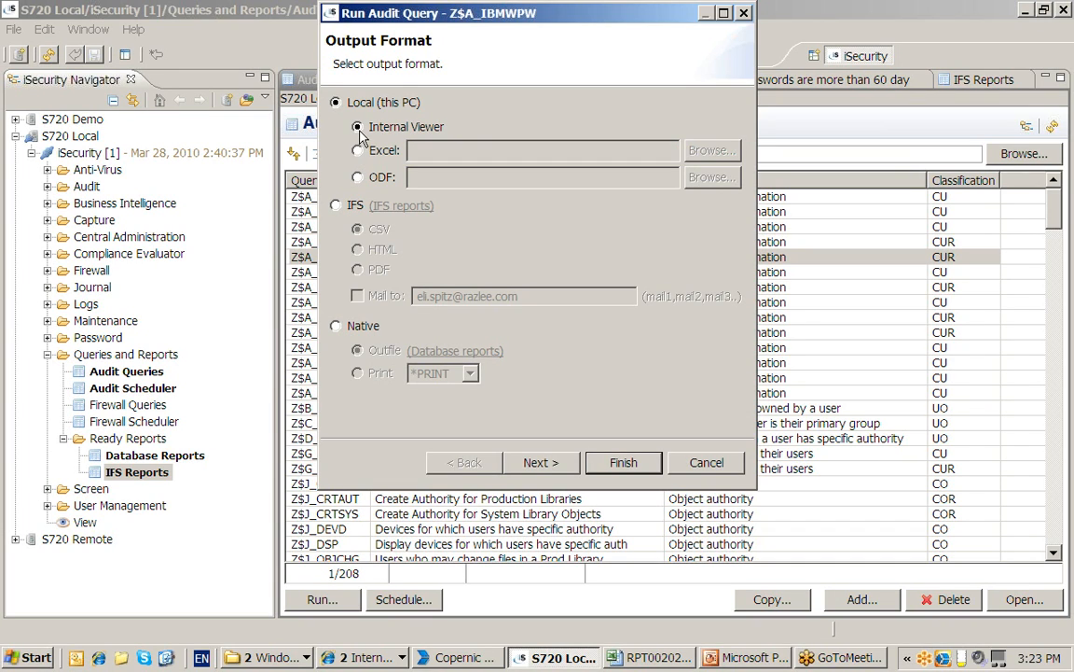
click(336, 206)
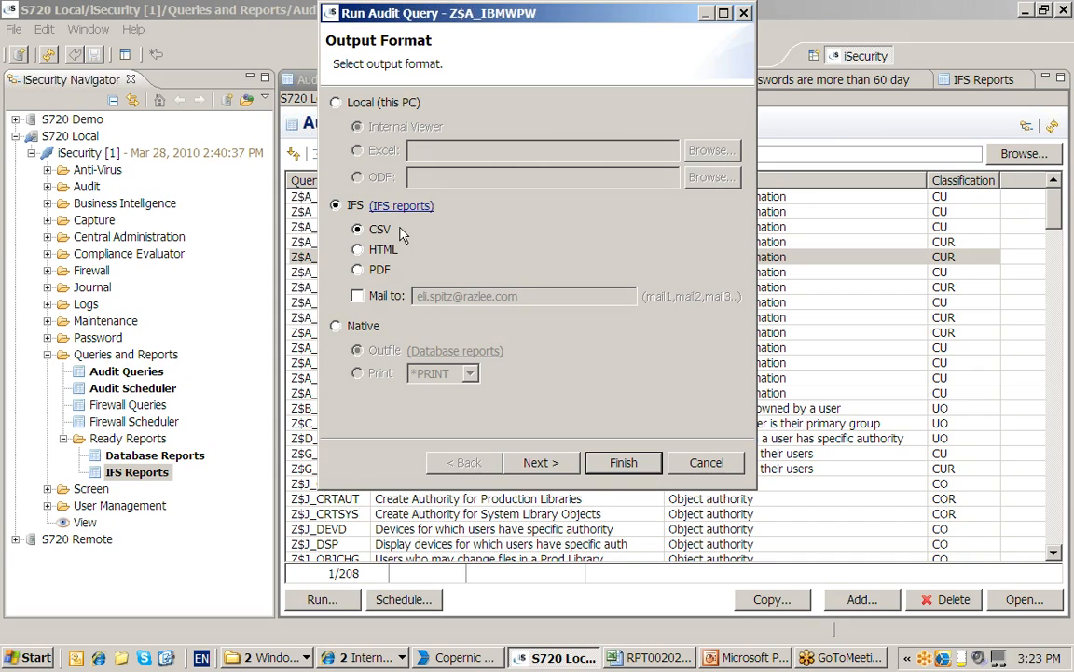
click(361, 297)
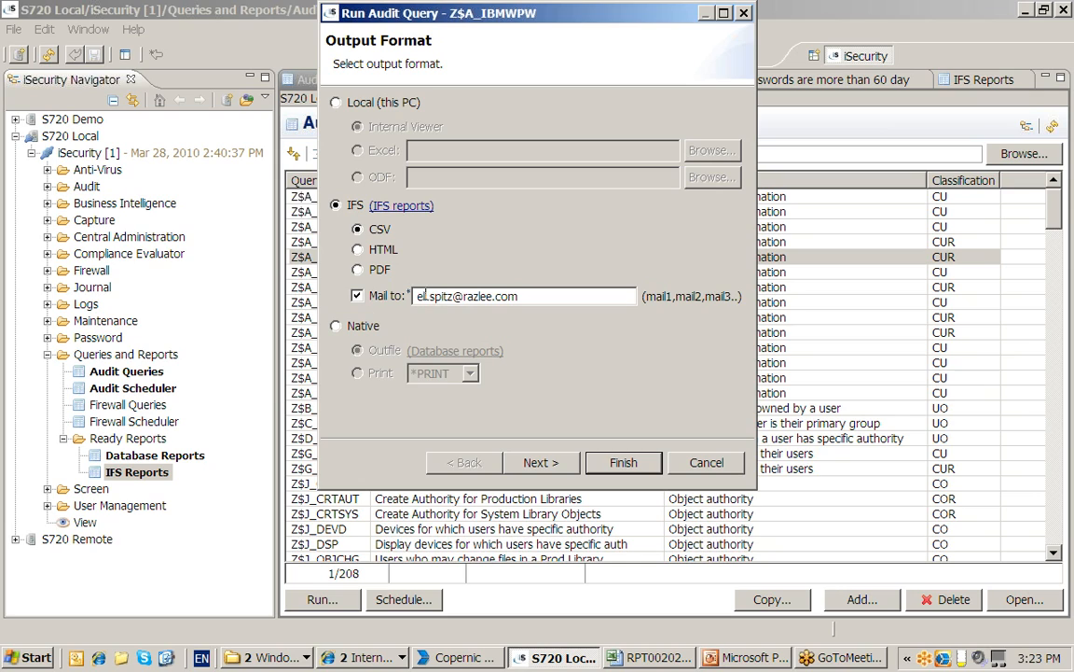
click(336, 327)
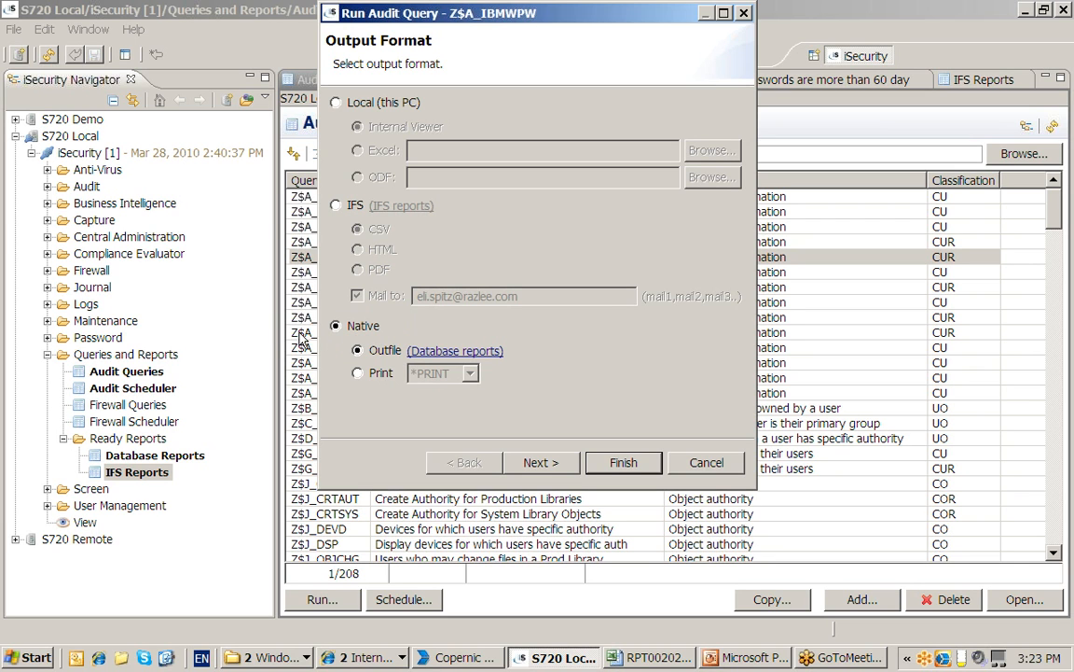
click(695, 464)
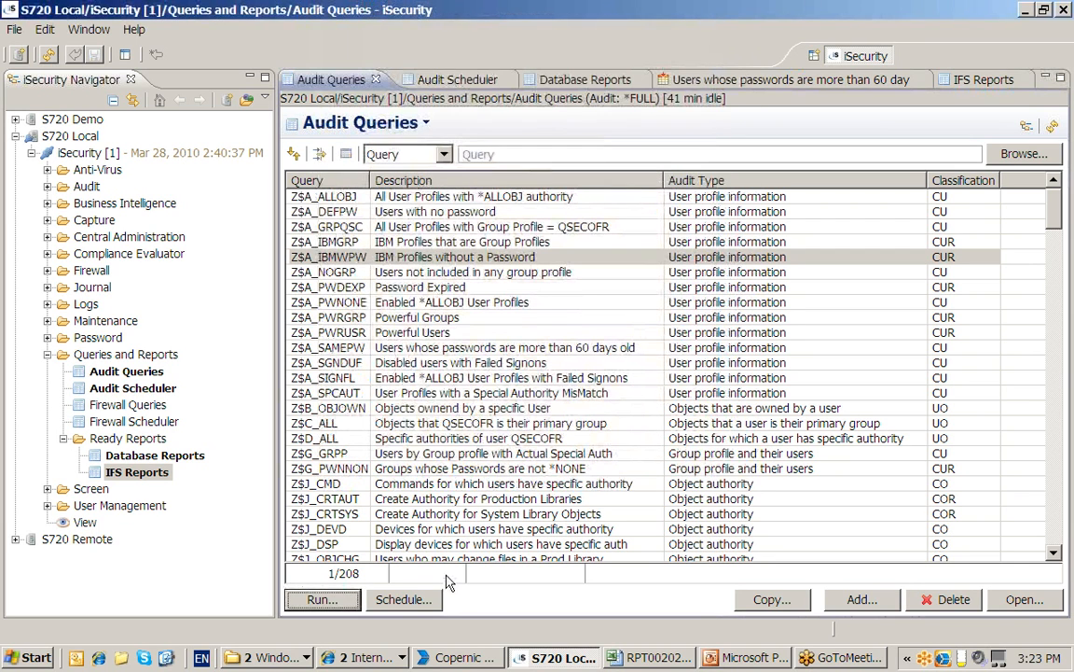
click(406, 601)
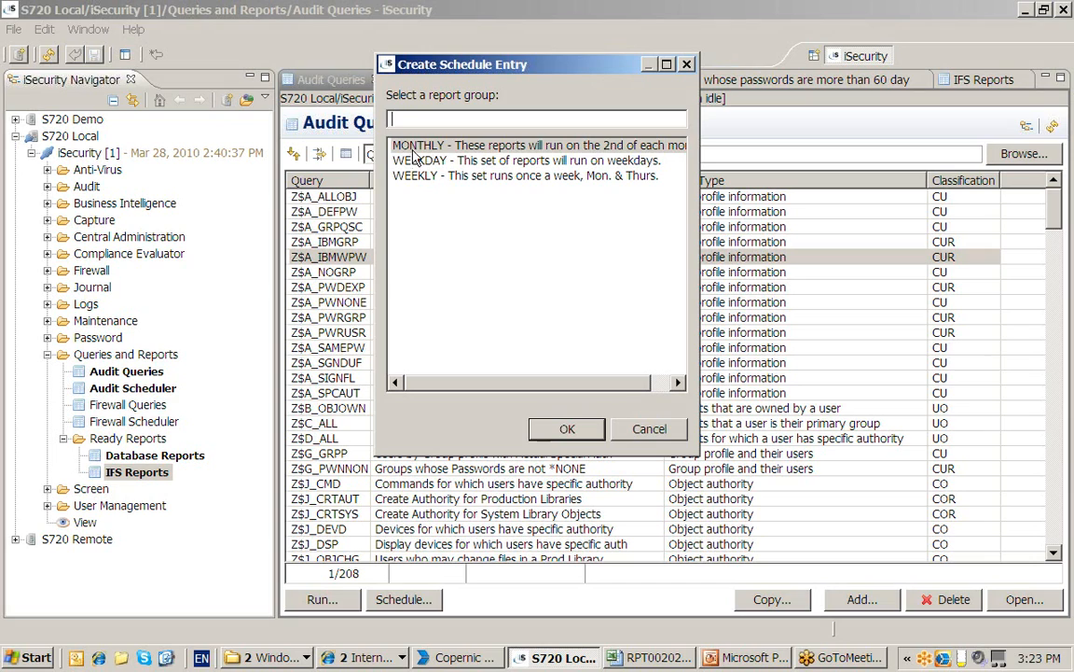
Choose WEEKDAY as the report group for Z$A_IBMWPW and confirm the schedule entry
click(413, 150)
click(416, 161)
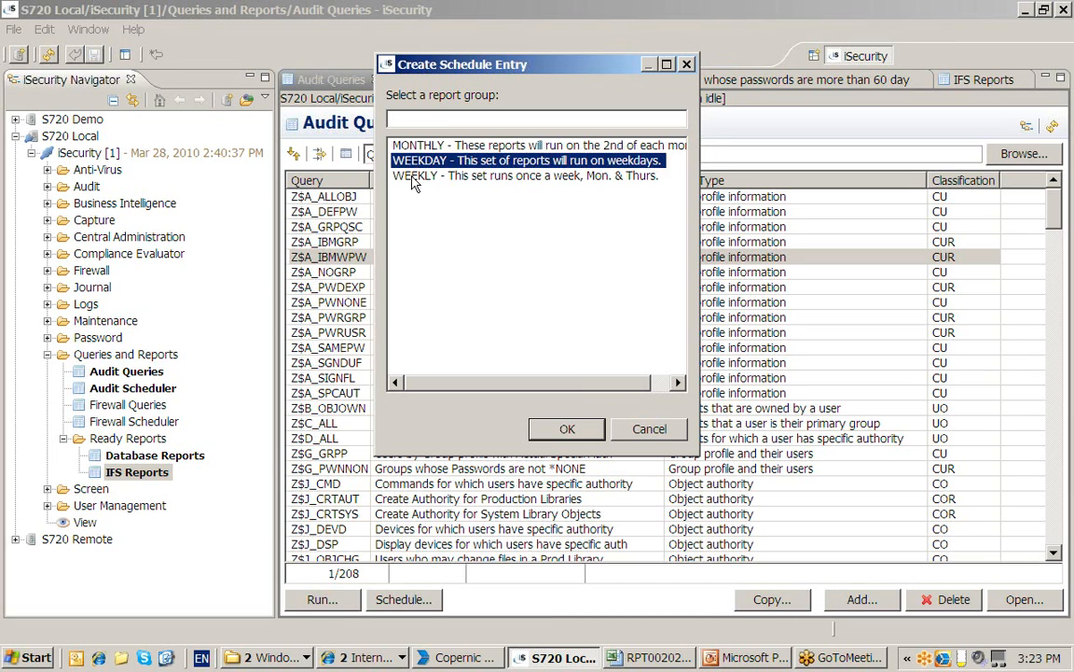
click(416, 177)
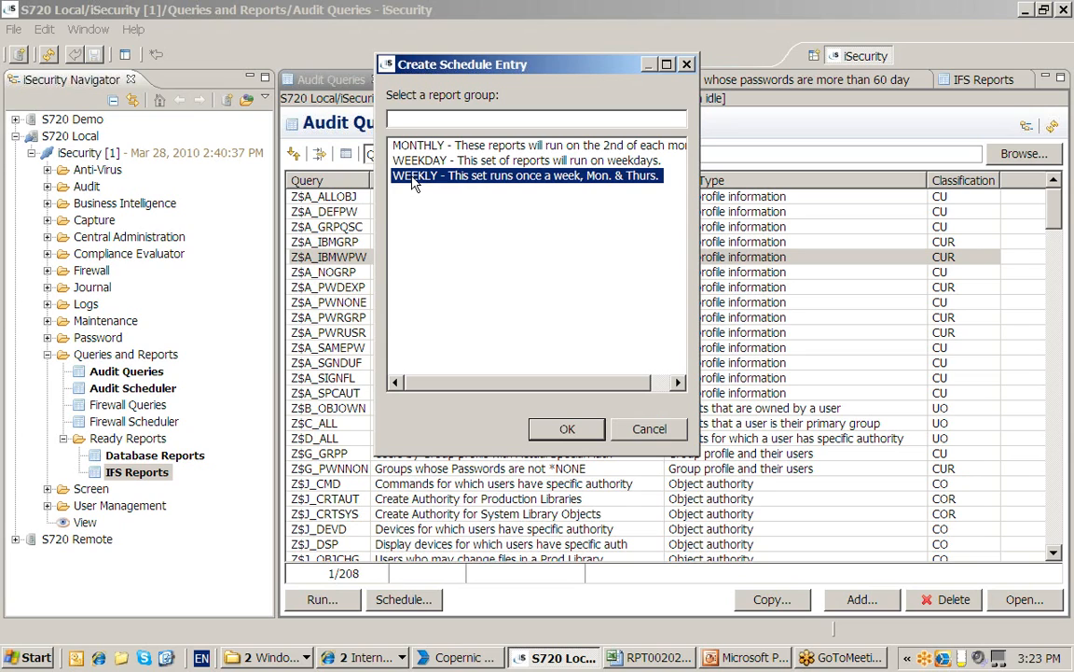
click(410, 145)
click(411, 161)
click(411, 146)
click(414, 162)
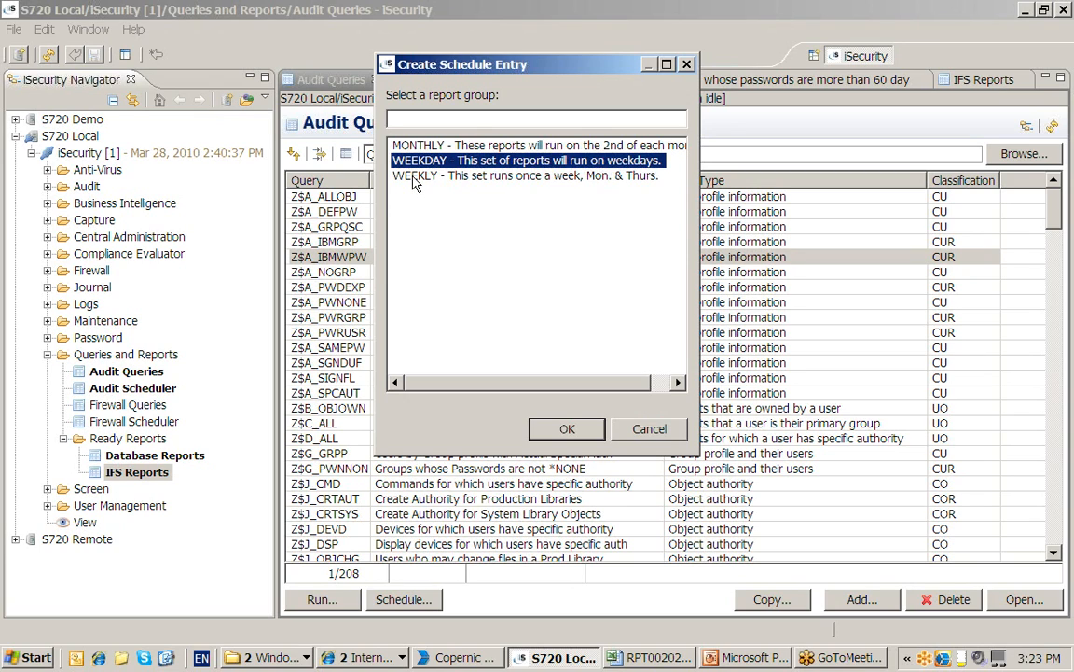
click(416, 178)
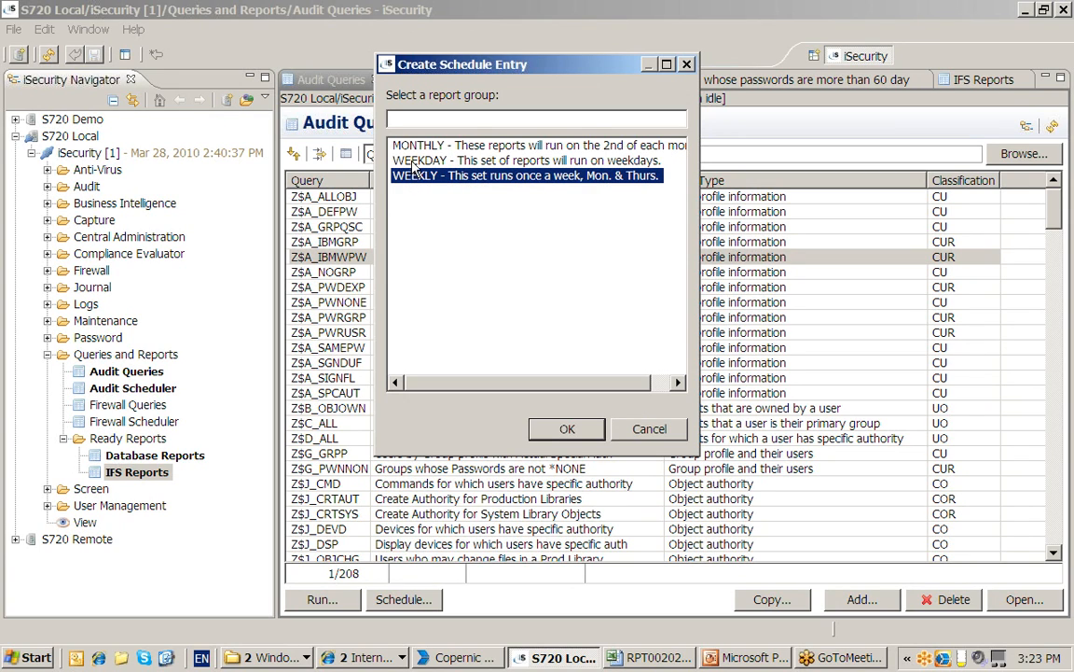
click(415, 162)
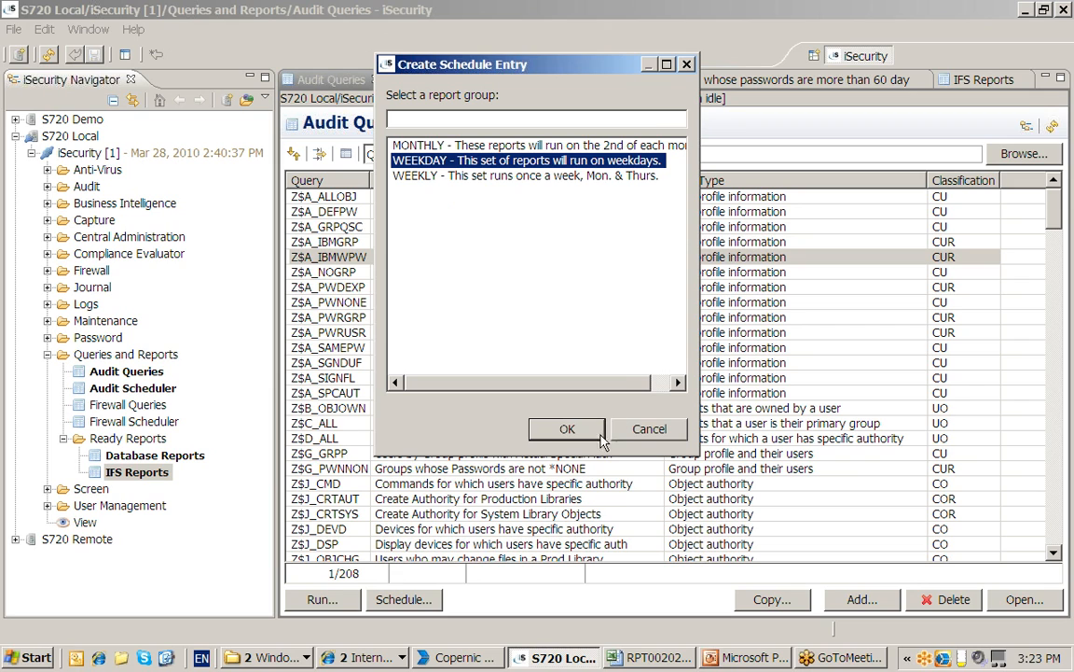
click(568, 431)
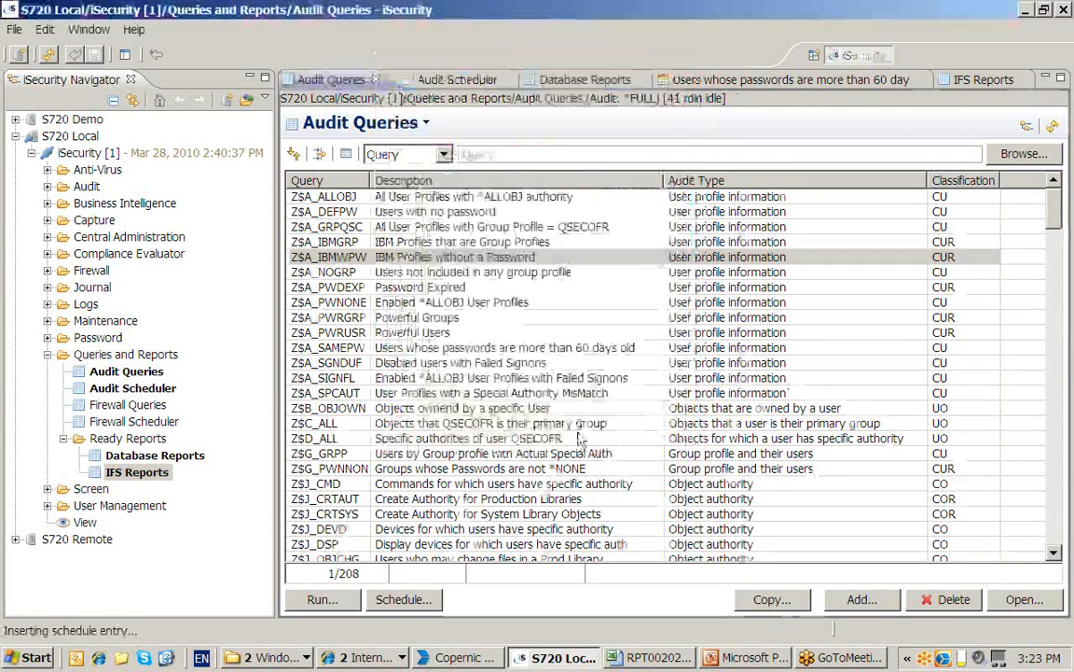
Autofit the Group and Query columns, inspect the scheduled report entry, then select WEEKDAY
double_click(364, 180)
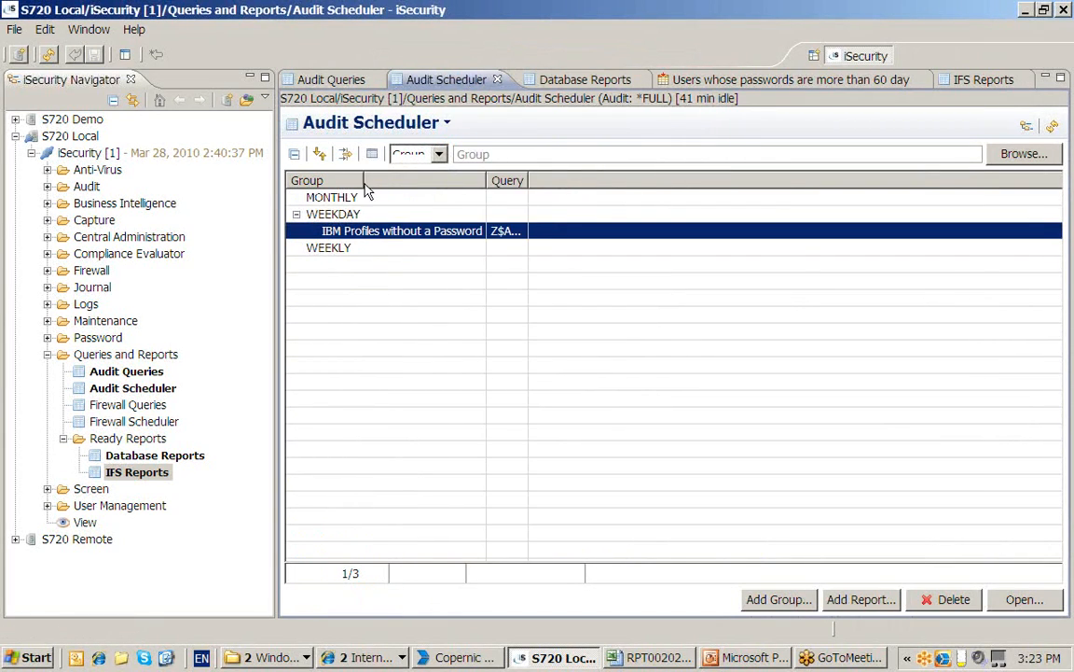
double_click(528, 180)
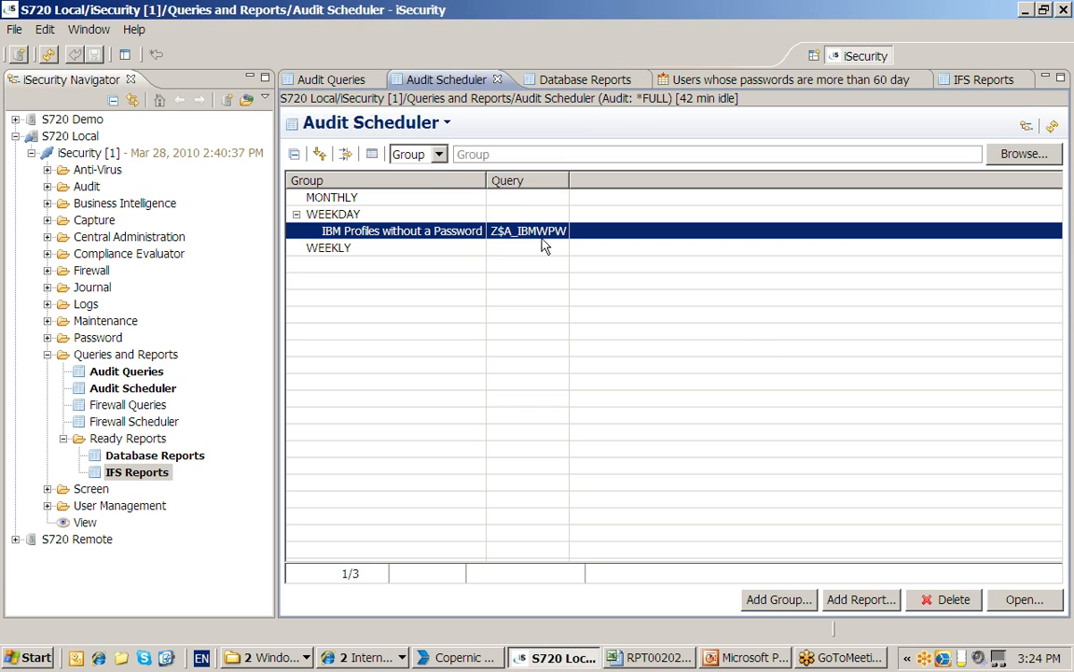
click(1021, 598)
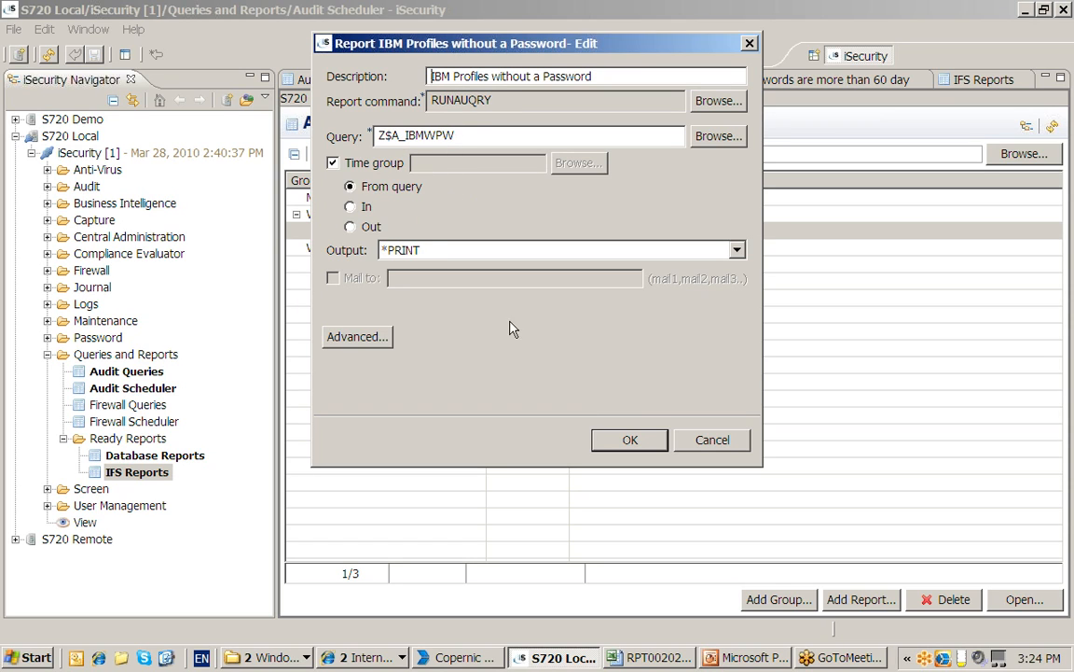
click(702, 441)
click(378, 231)
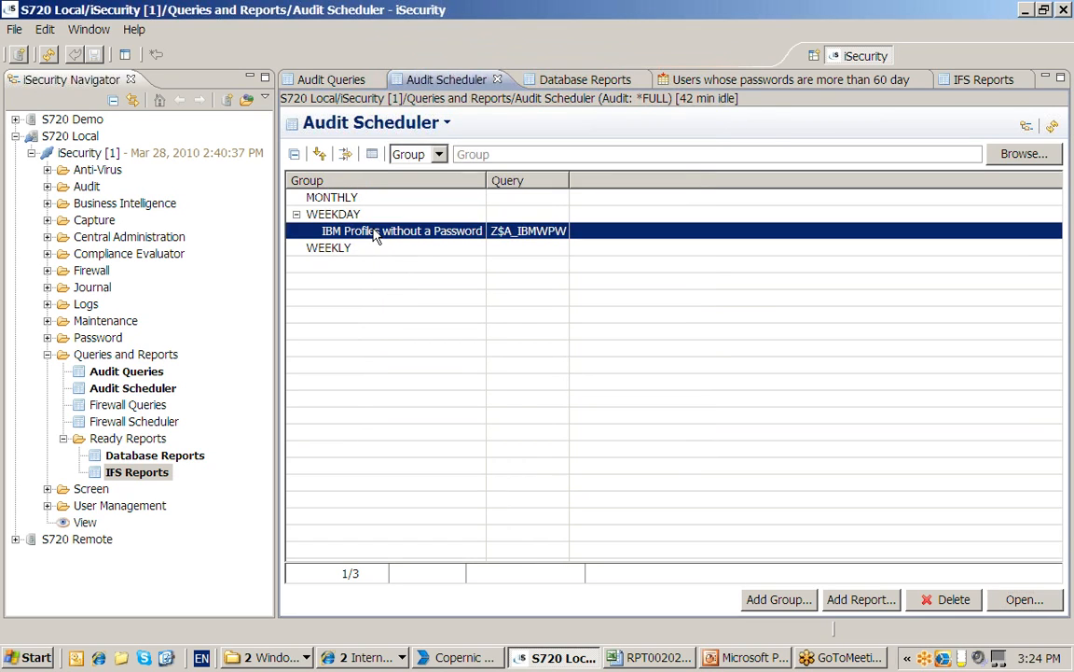
click(364, 216)
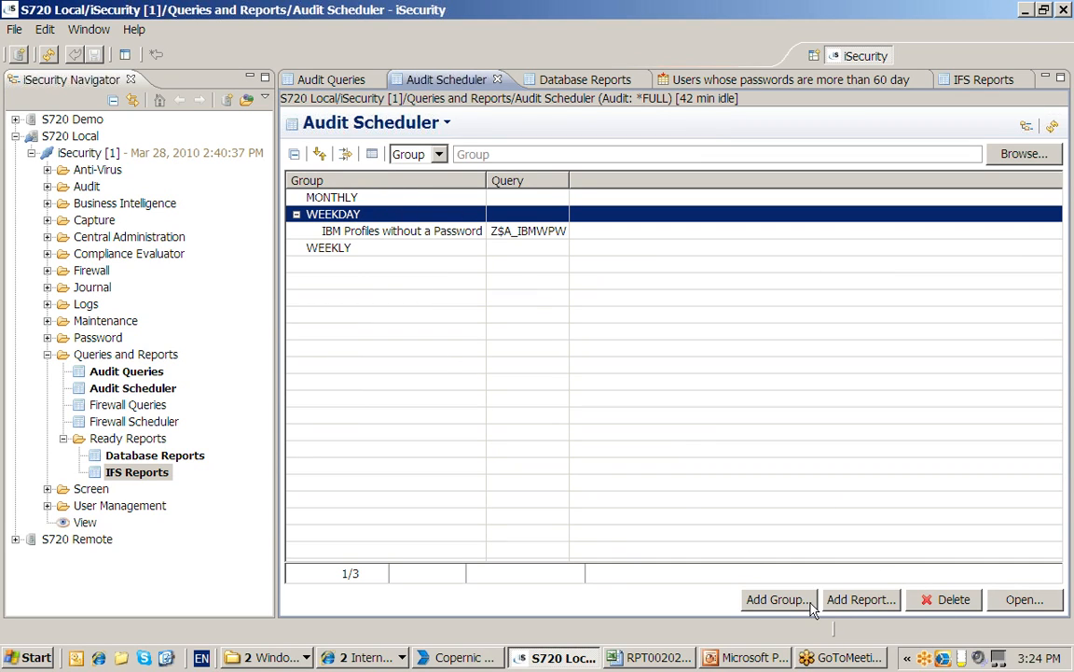
Review the WEEKDAY group's job timing, discard the edits, and switch to the presentation slides
click(1026, 603)
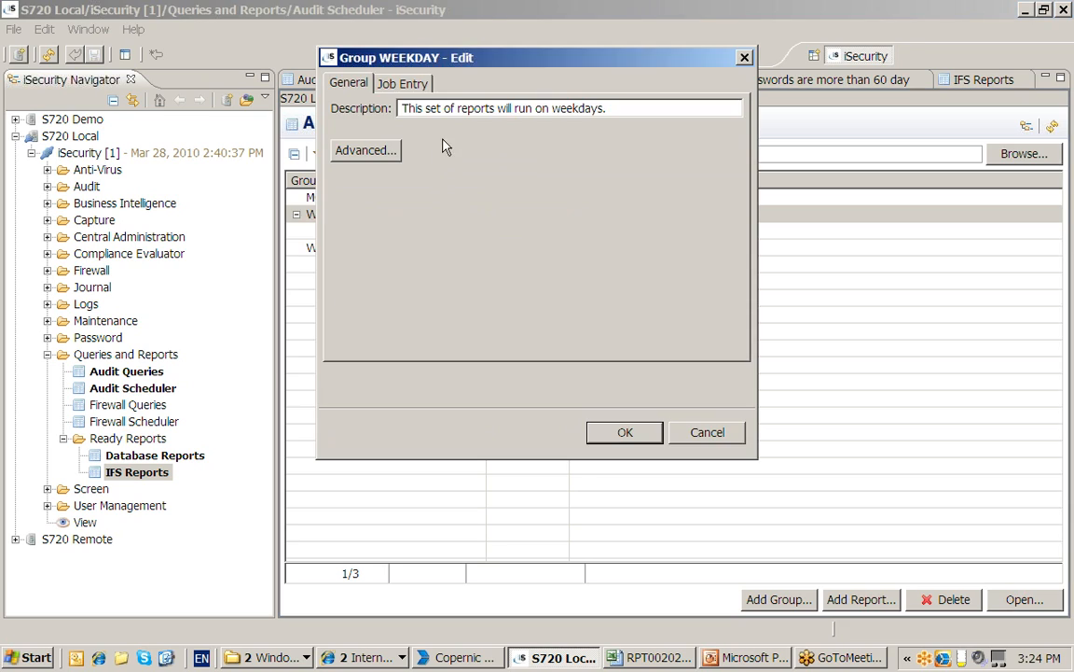
click(410, 87)
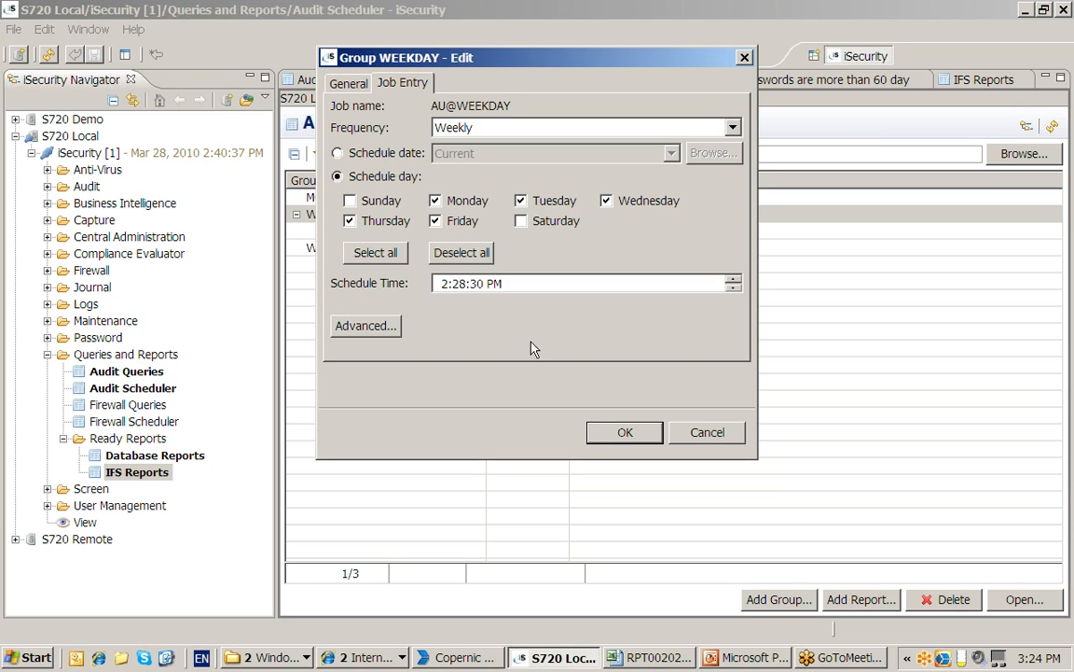
click(687, 439)
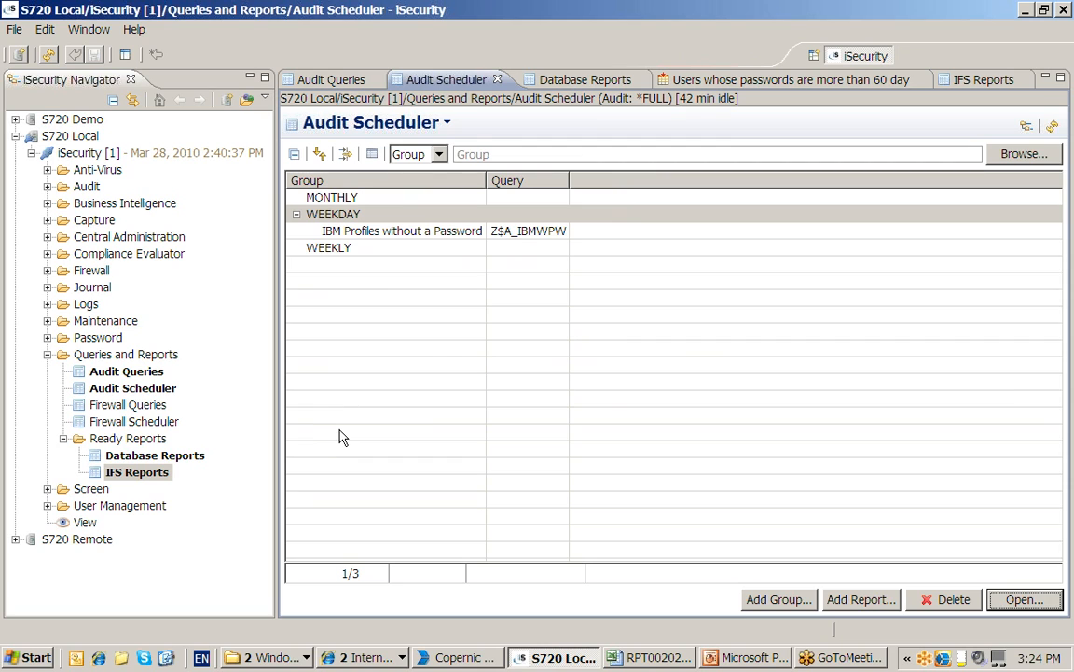
click(737, 657)
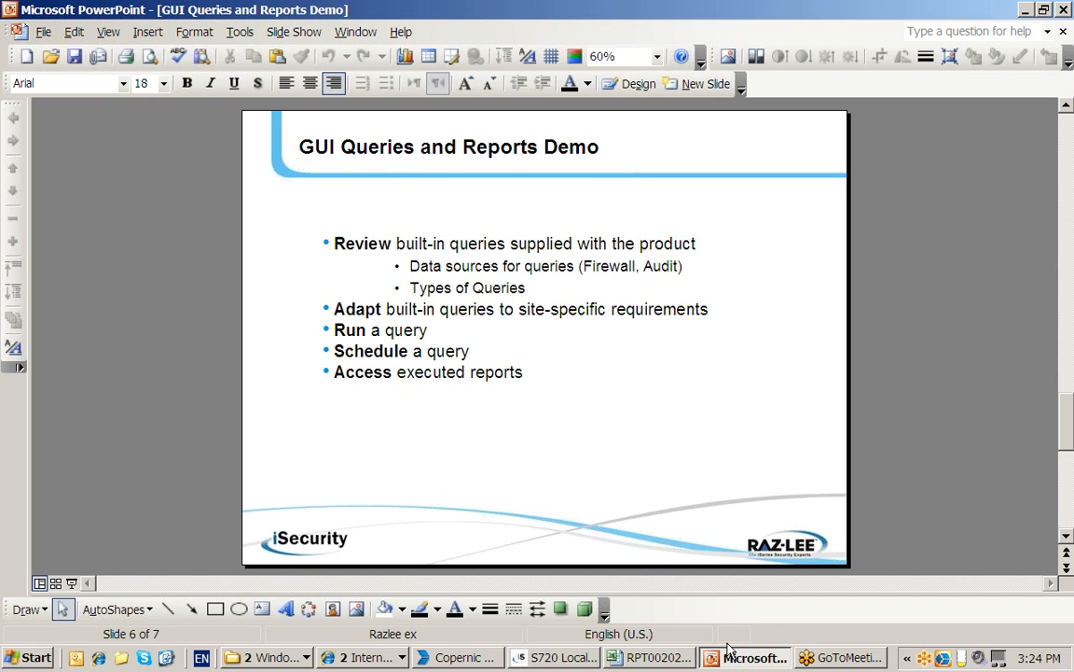
Leave PowerPoint slide 6 and return to the iSecurity Audit Scheduler via the taskbar
click(563, 658)
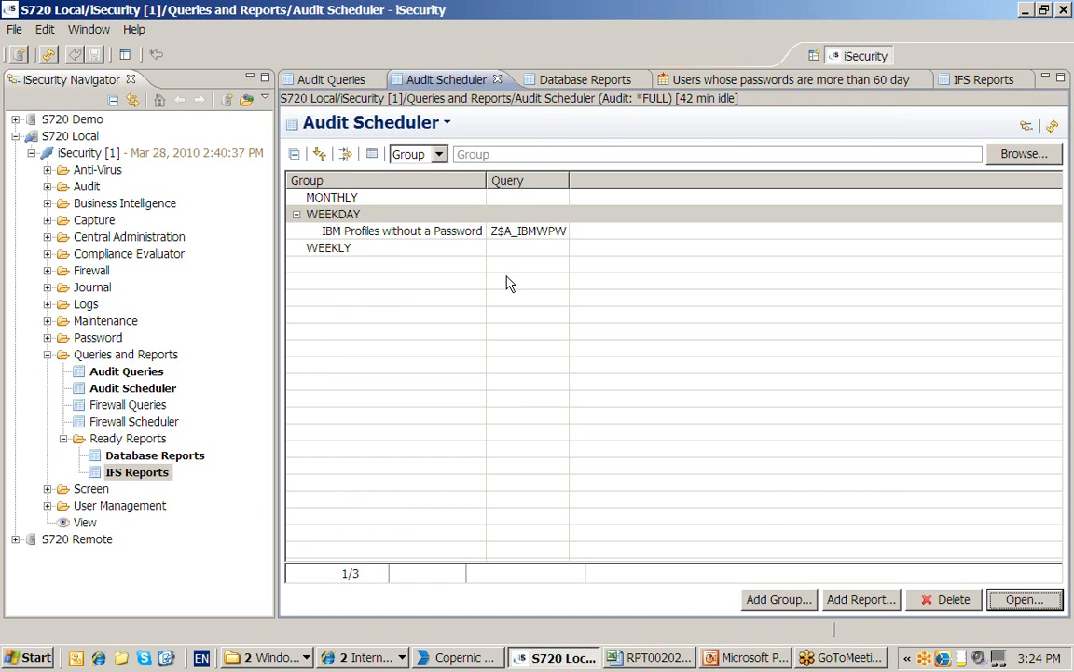
Show Database Reports, expand Mar 8, 2010, and open the passwords-older-than-60-days report
click(140, 456)
click(136, 473)
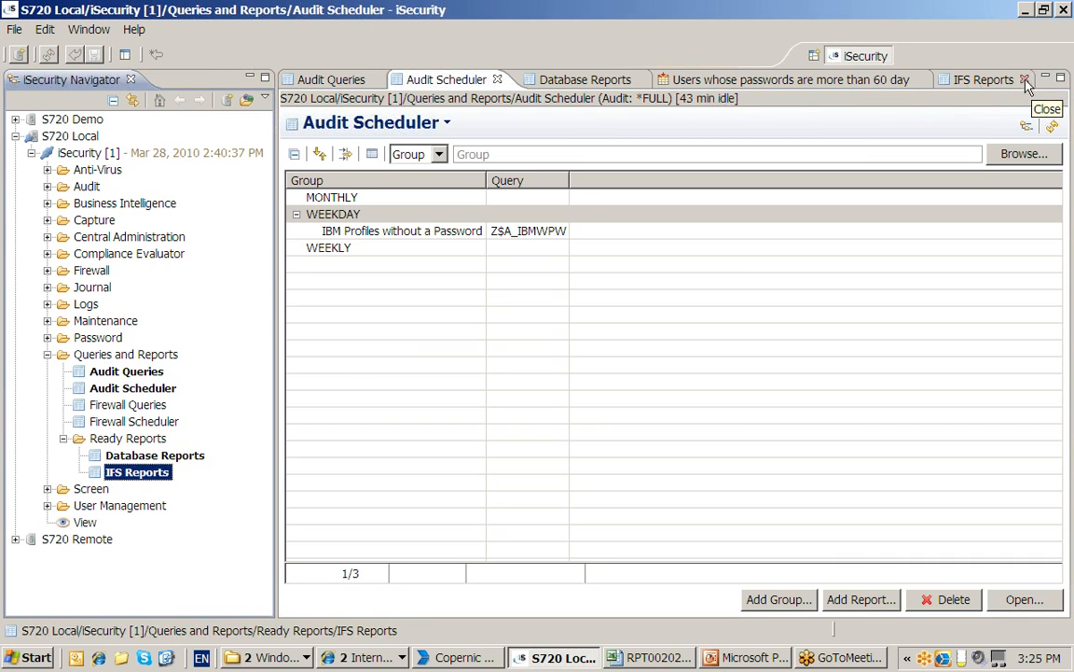
click(574, 80)
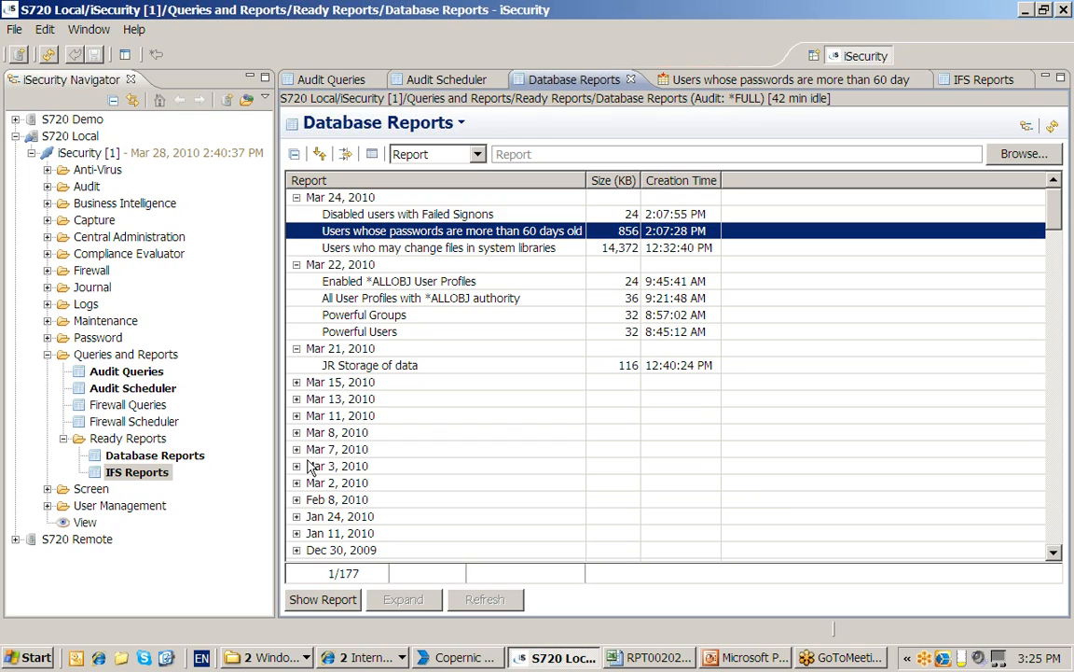
click(296, 434)
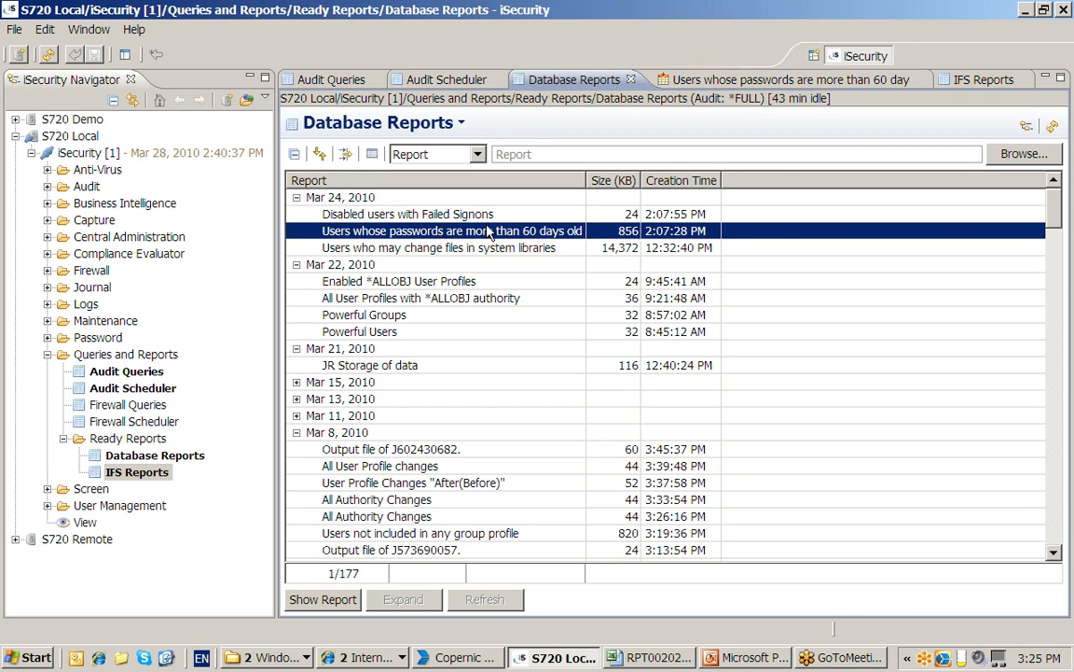
click(709, 82)
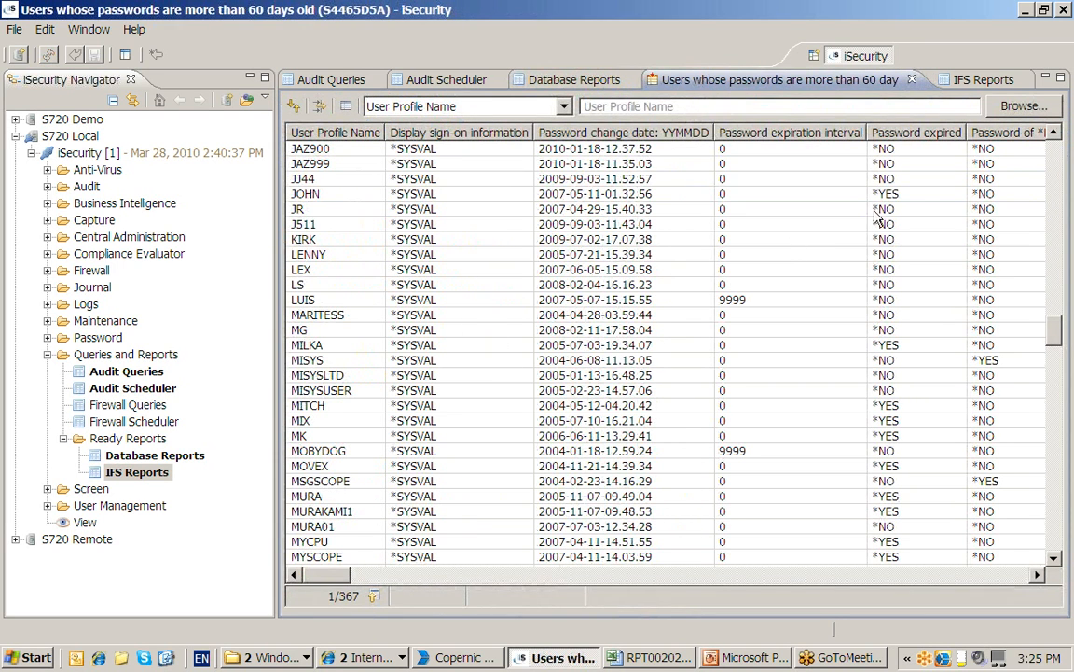
click(344, 211)
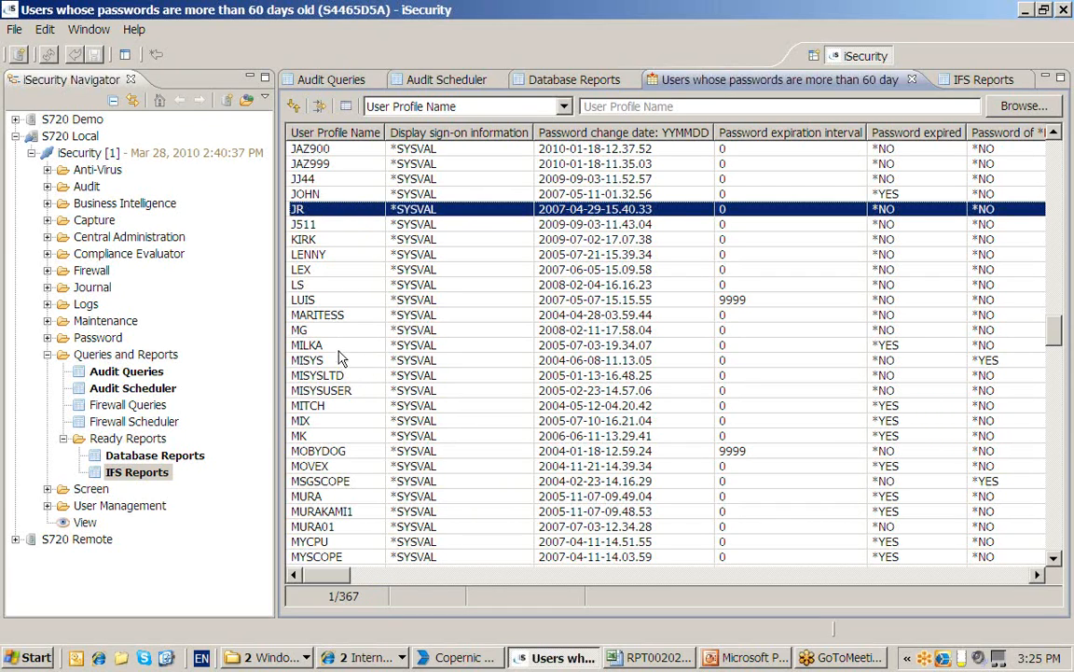
shift+click(339, 350)
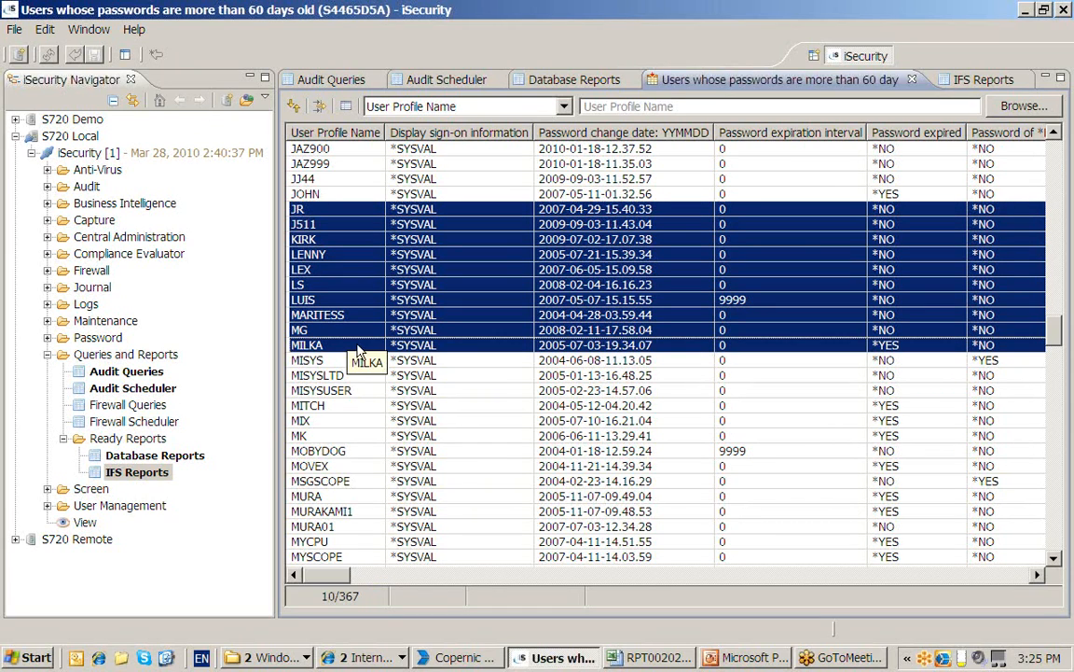
right_click(359, 352)
mouse_move(449, 540)
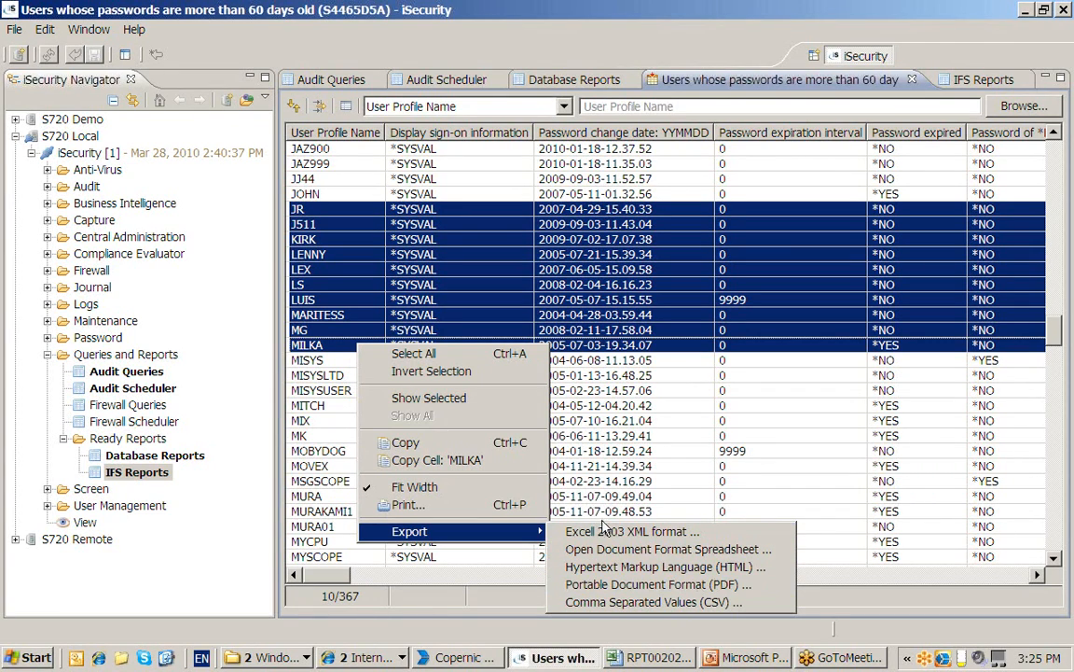
click(368, 282)
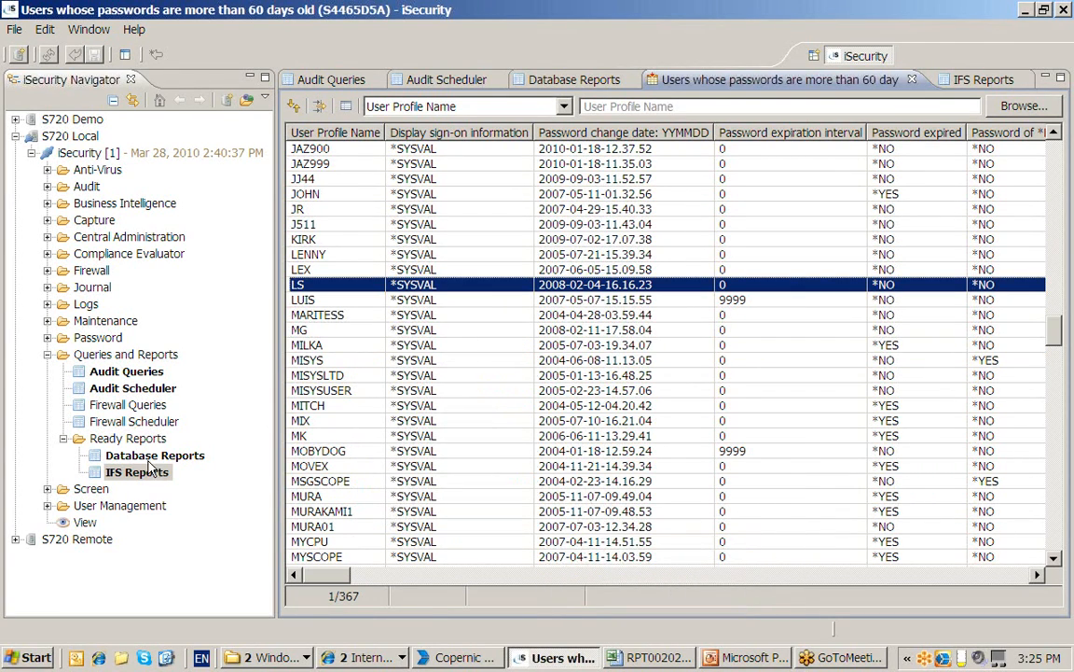
click(145, 458)
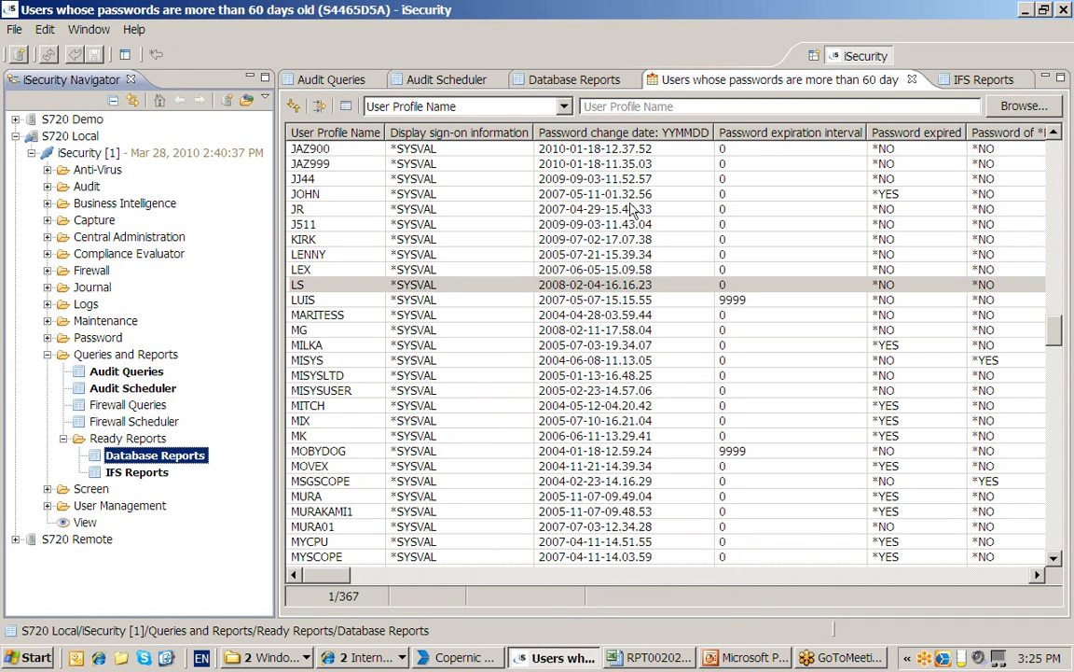
Show the IFS Reports list, bring up the RPT002024_Z$A_SAMEPW.CSV Excel window, then minimize it
click(982, 84)
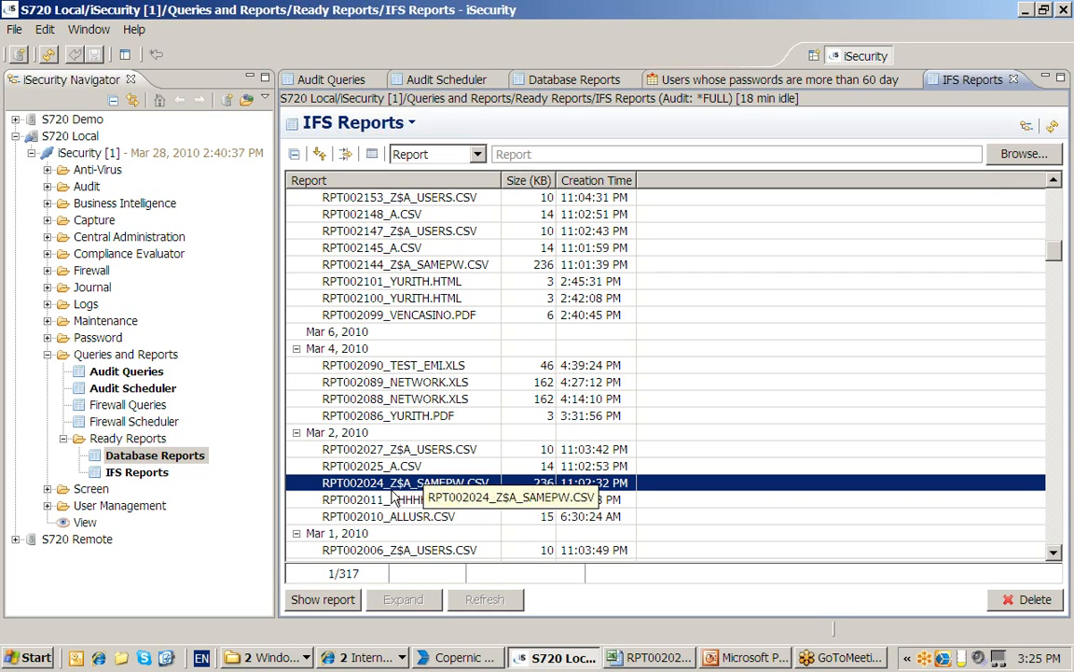
click(664, 658)
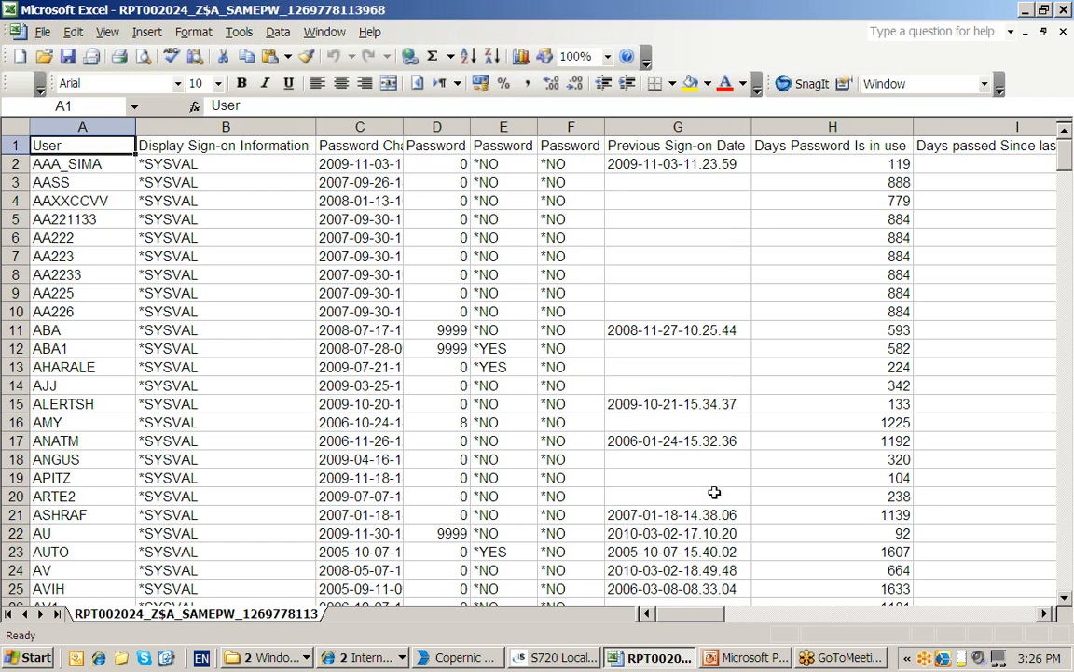
click(1027, 13)
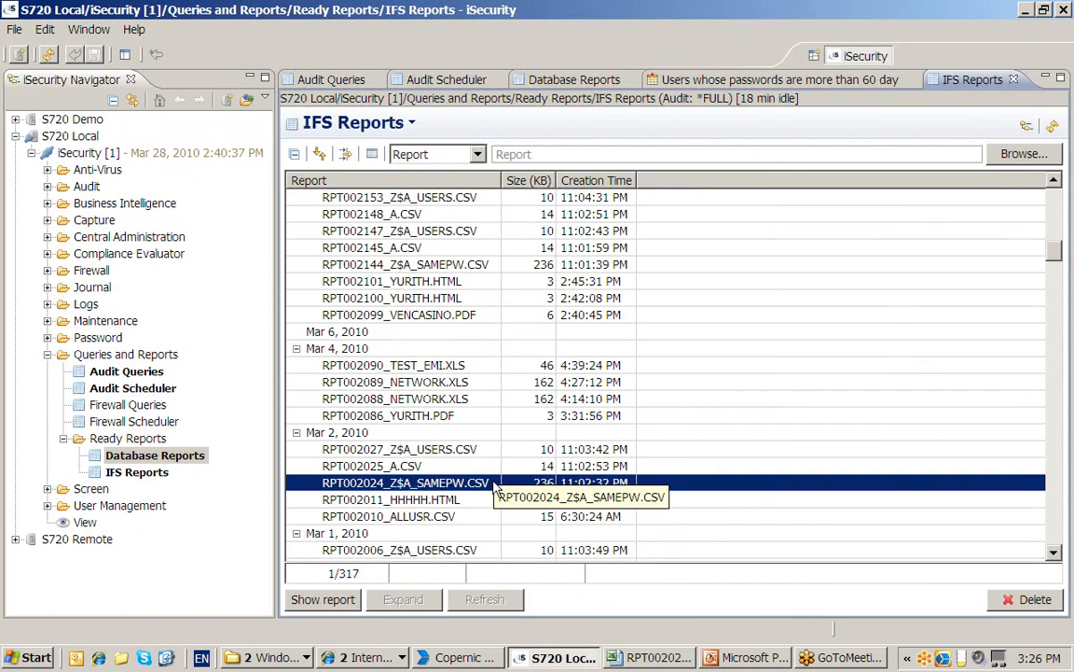
Bring back the RPT002024_Z$A_SAMEPW spreadsheet and turn on AutoFilter for column E
click(643, 658)
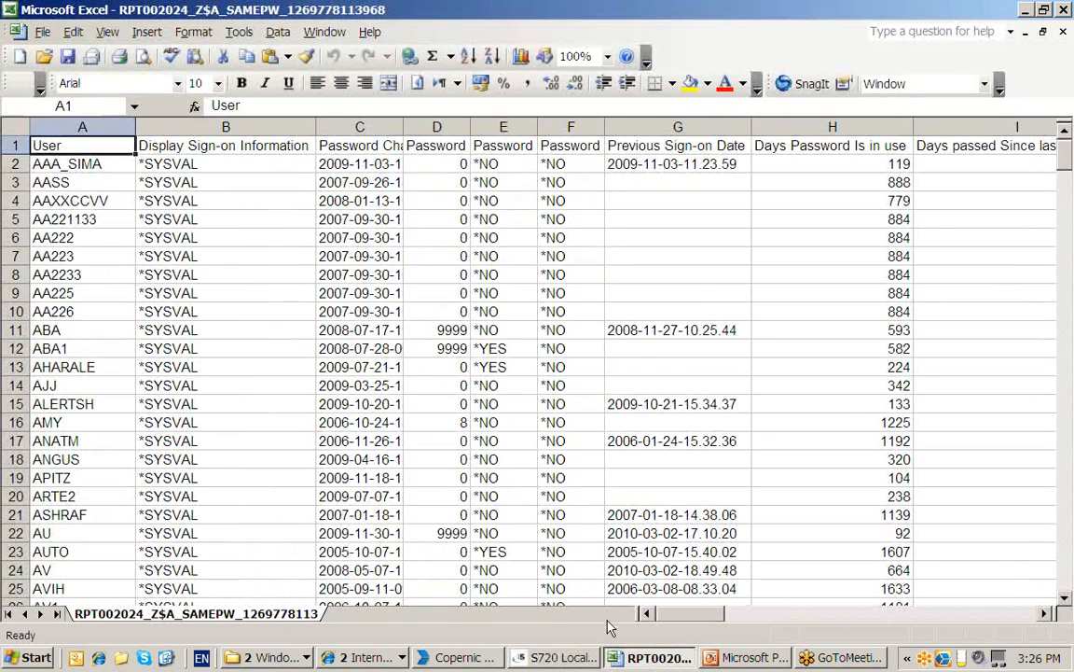
drag(1065, 157, 1069, 487)
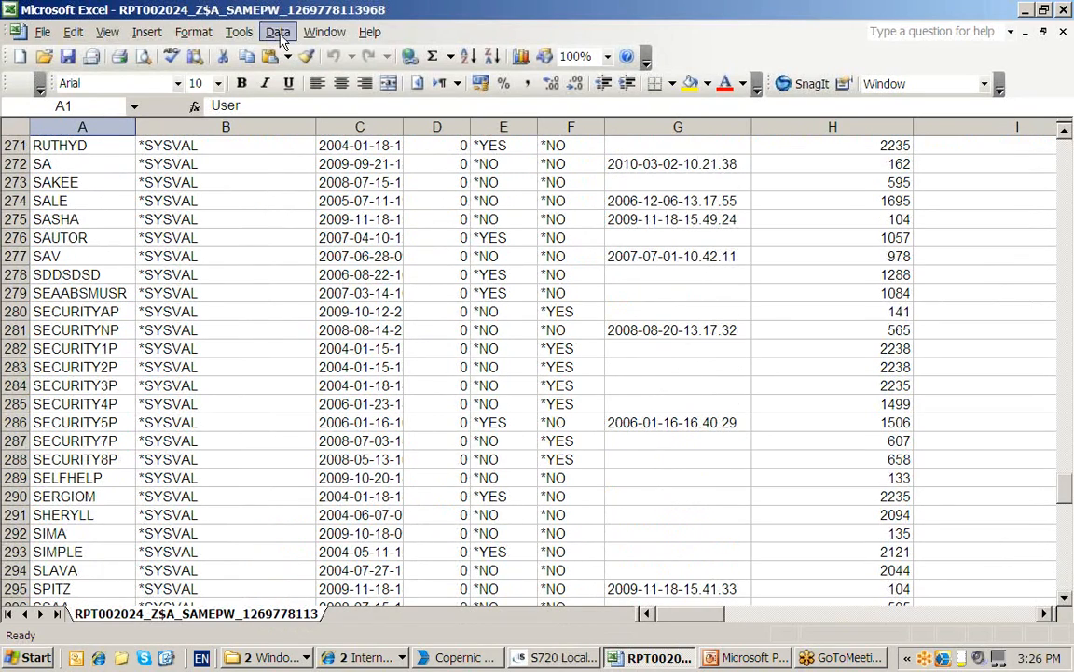
click(505, 127)
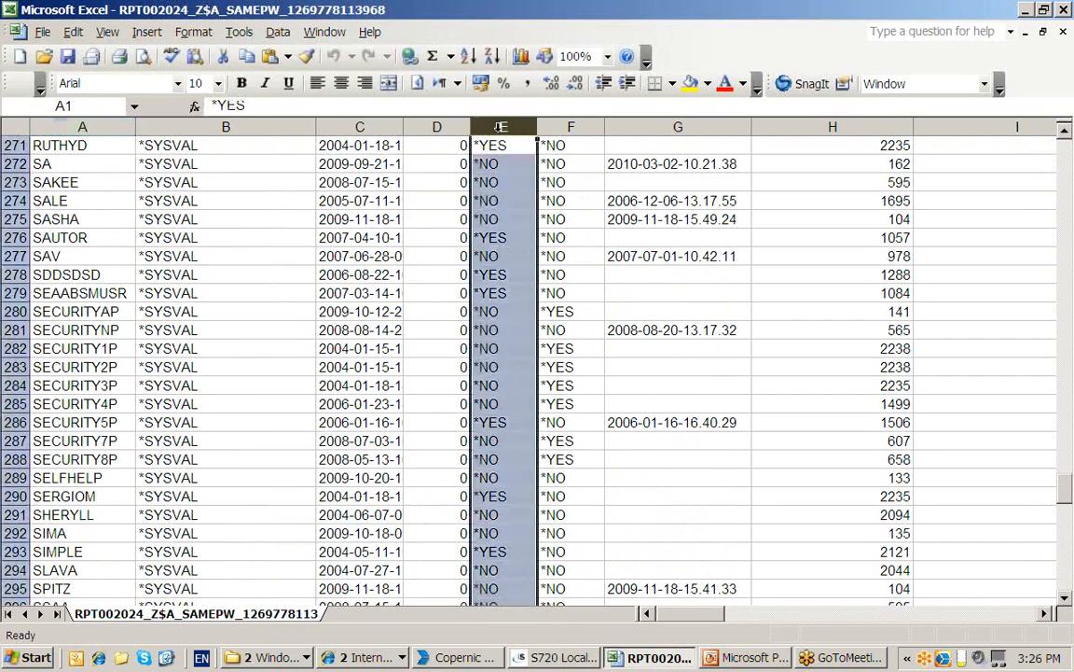
click(278, 32)
mouse_move(321, 77)
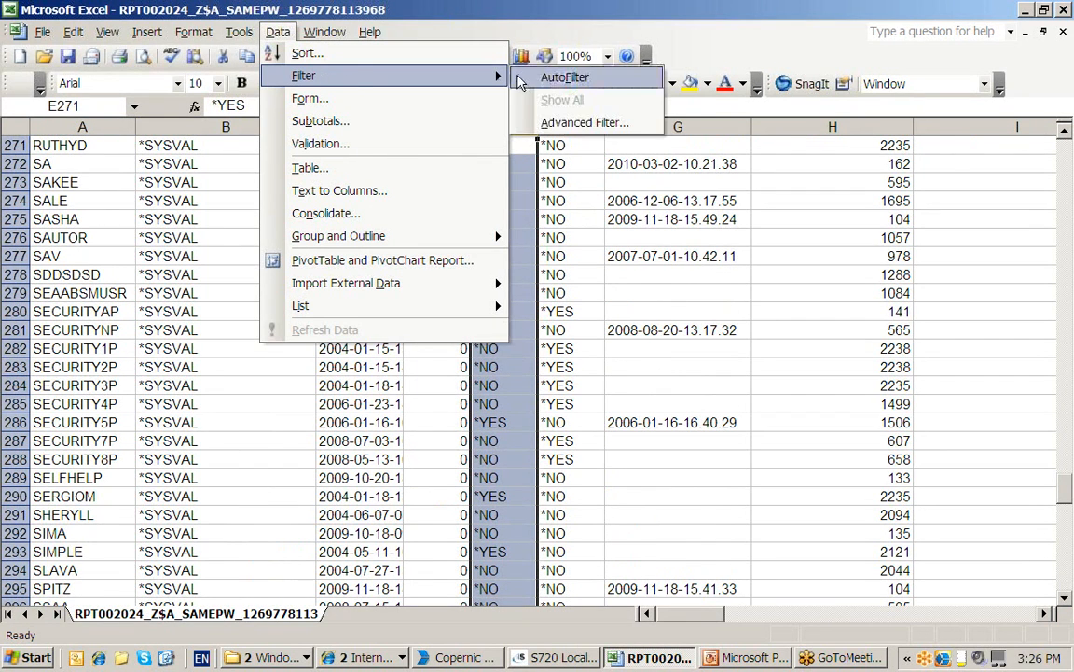
click(471, 75)
Filter column E to the 62 *YES rows of 363, then show the closing Thank You slide
click(529, 147)
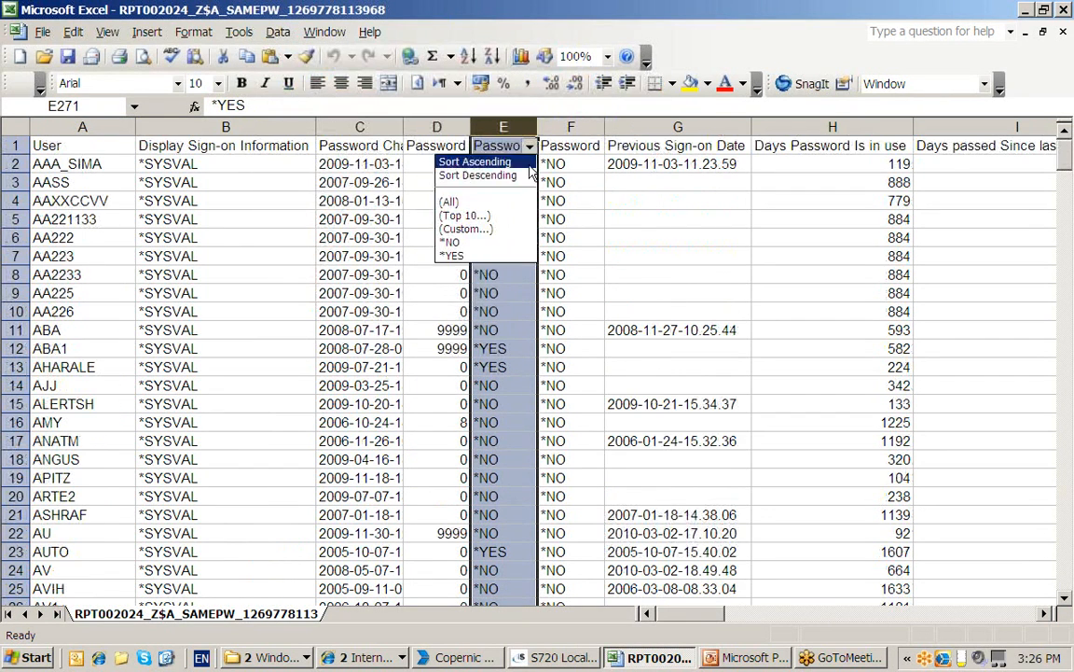
click(493, 245)
click(529, 146)
click(503, 256)
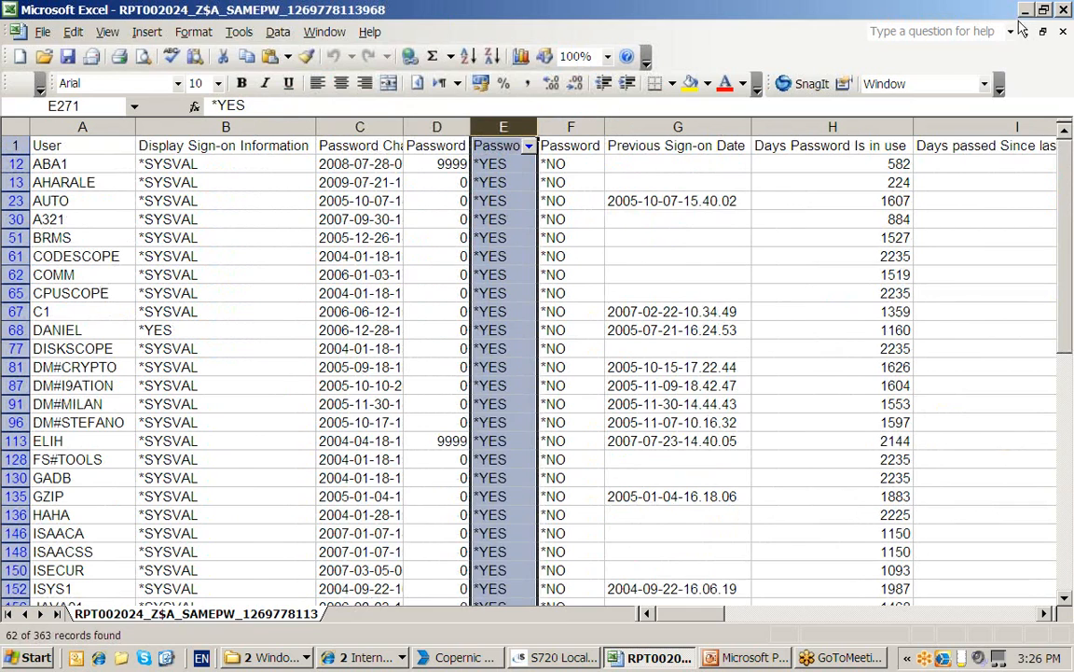
click(746, 658)
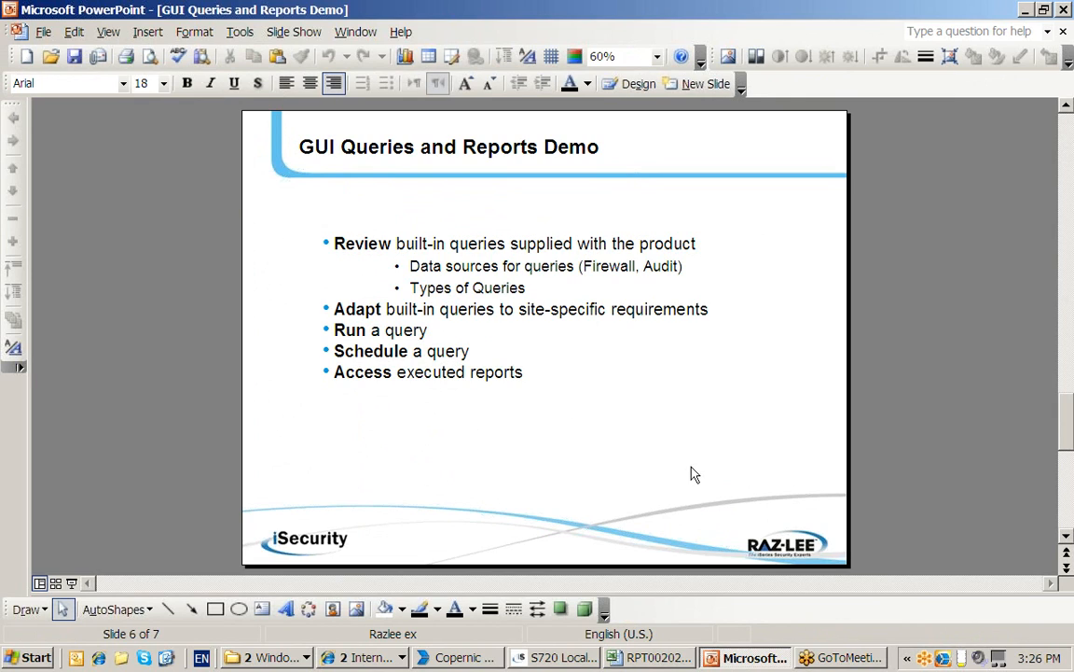
click(1069, 520)
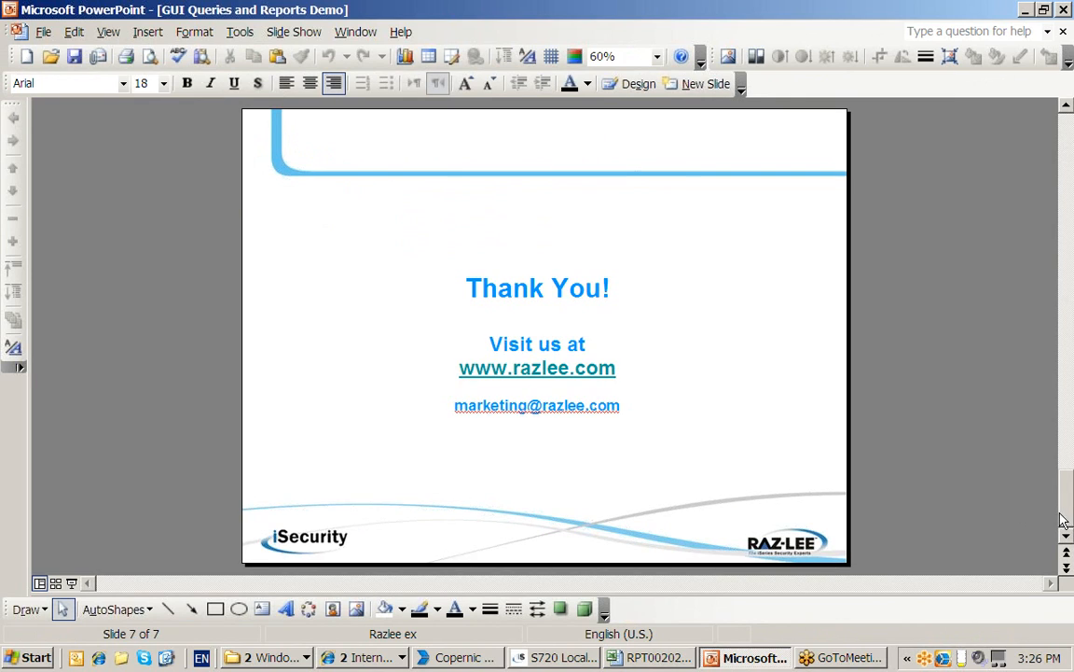